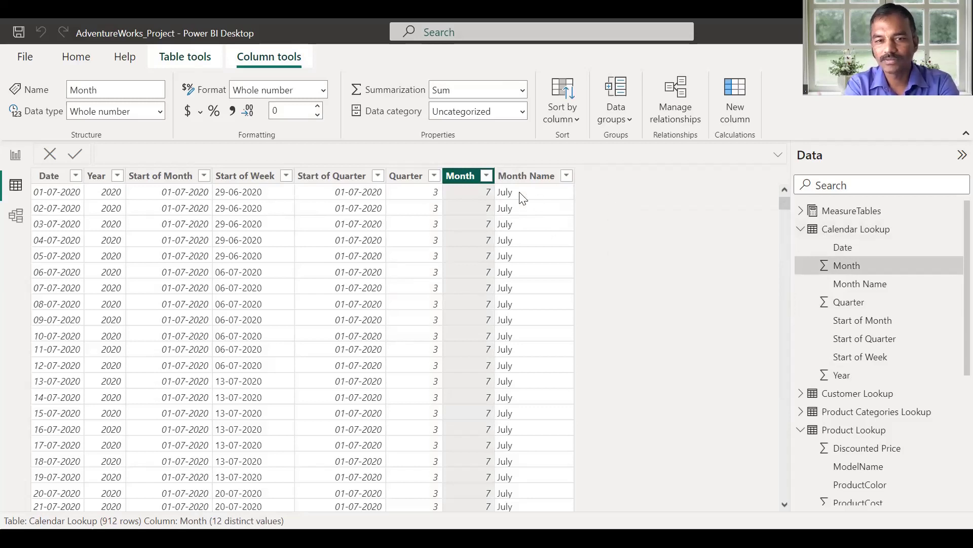
Add a new calculated column to the Calendar Lookup table and name it Month Number(DAX) in its formula.
mouse_move(785, 203)
left_mouse_down()
mouse_move(786, 260)
mouse_move(786, 195)
left_mouse_up()
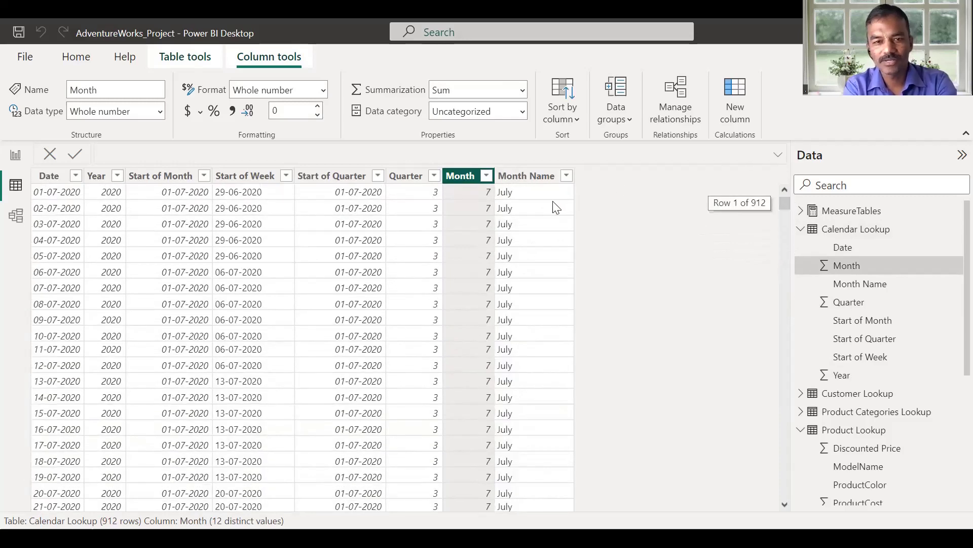
left_click(858, 228)
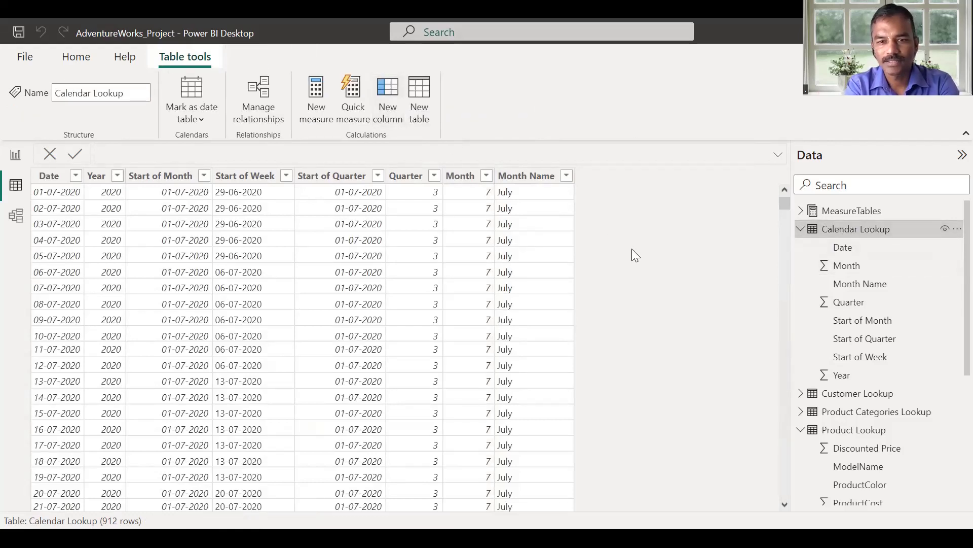
left_click(387, 99)
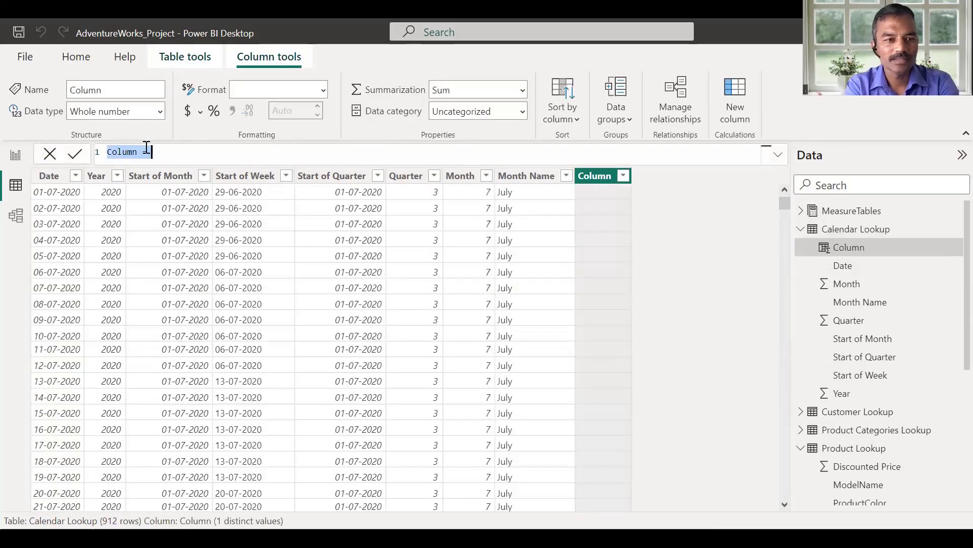
double_click(122, 152)
type("Month Number")
type("(DAX)")
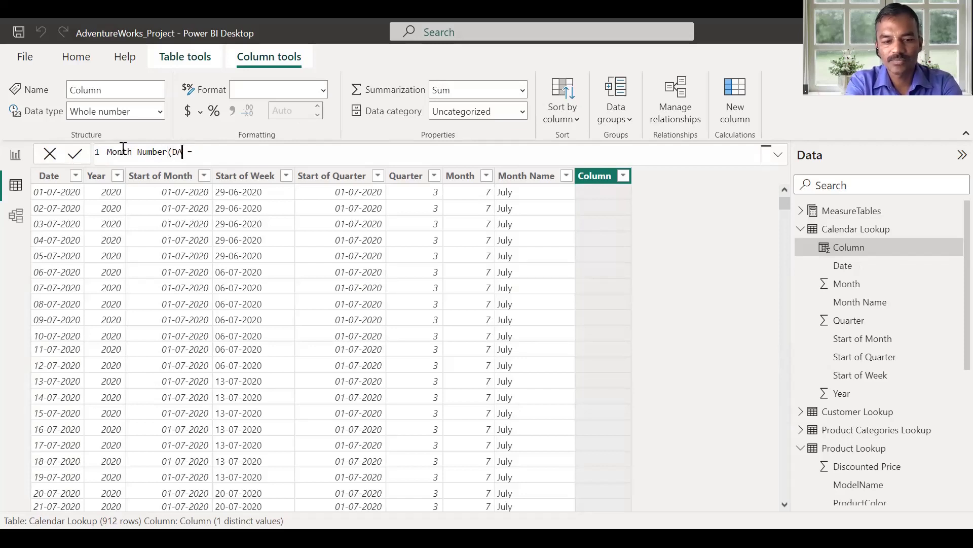
key("End")
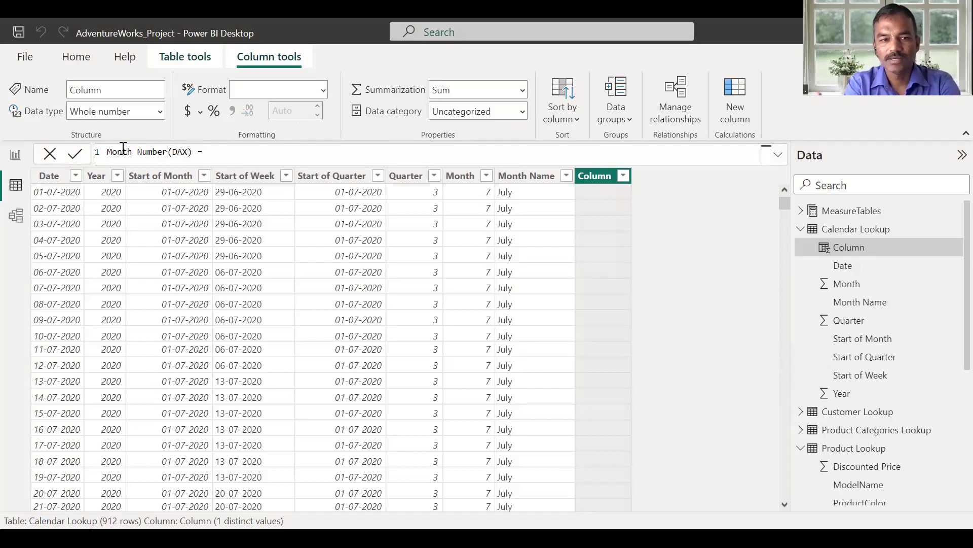
Begin the formula on a new line with an IF function that tests 'Calendar Lookup'[Month Name].
key("shift+Return")
key("shift+Return")
key("Up")
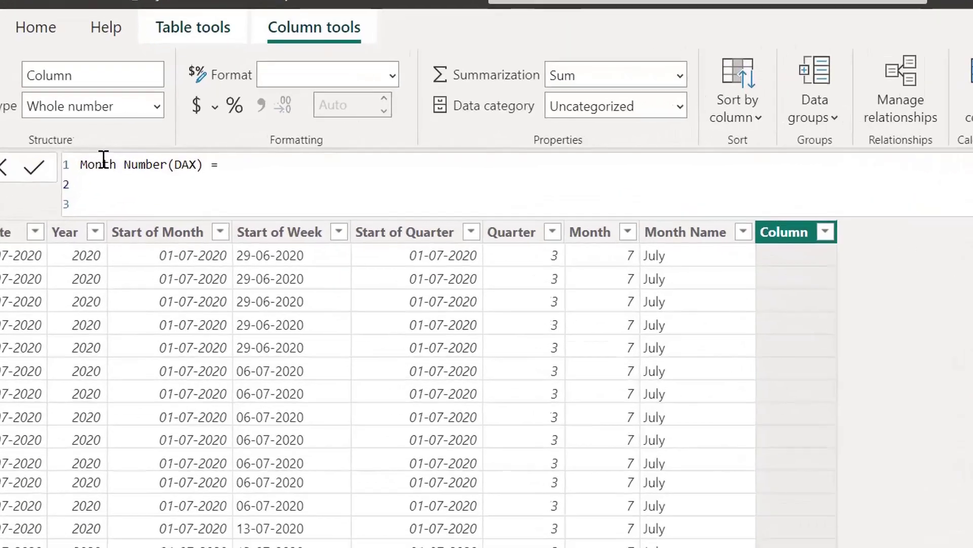
type("IF")
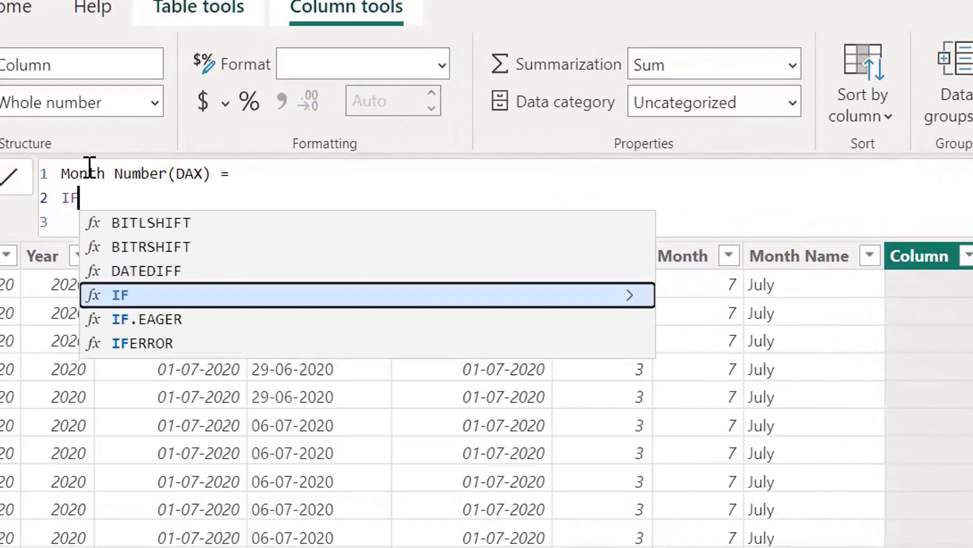
type("(")
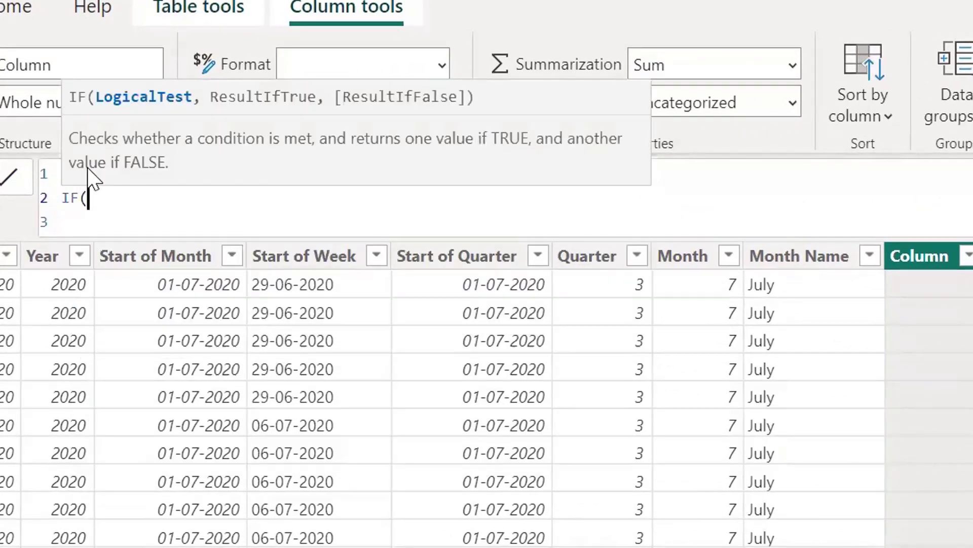
type("Month")
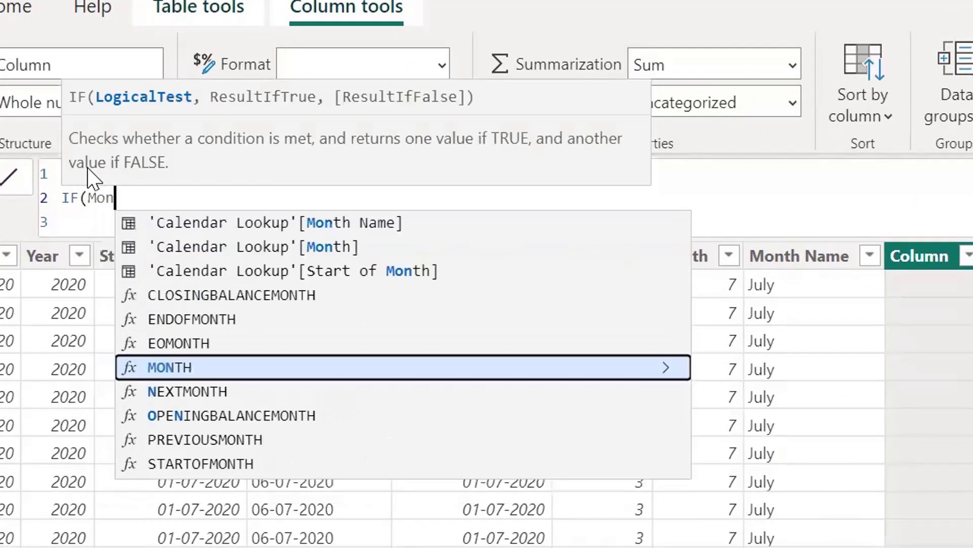
key("Down")
key("Up")
key("Up")
key("Up")
key("Up")
key("Up")
key("Up")
key("Up")
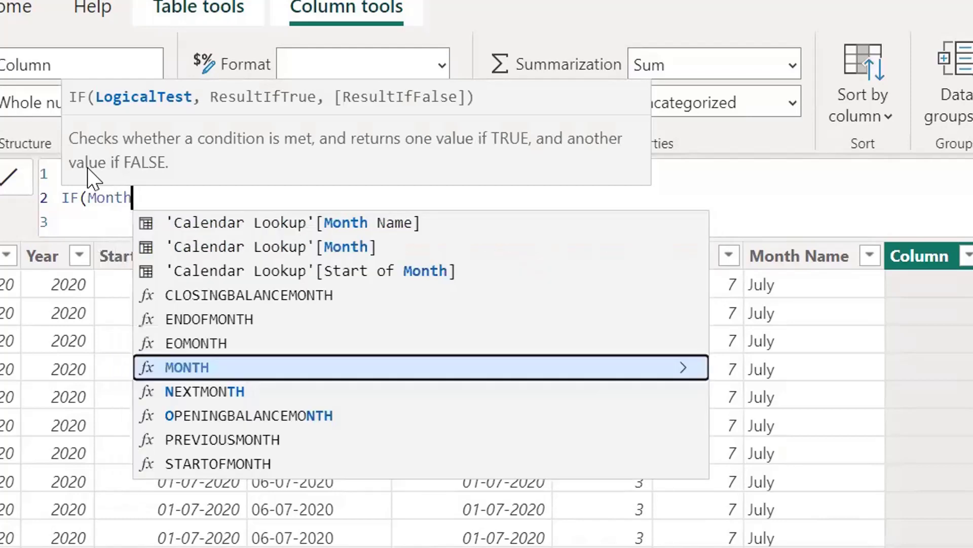
key("Tab")
Compare the month name with "January" and return "1" when it matches.
type("=\"")
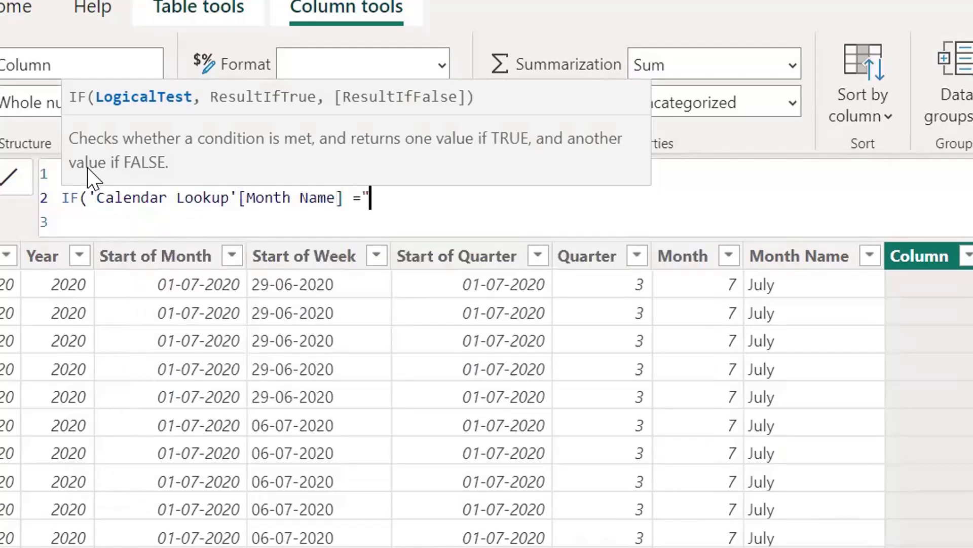
type("January\"")
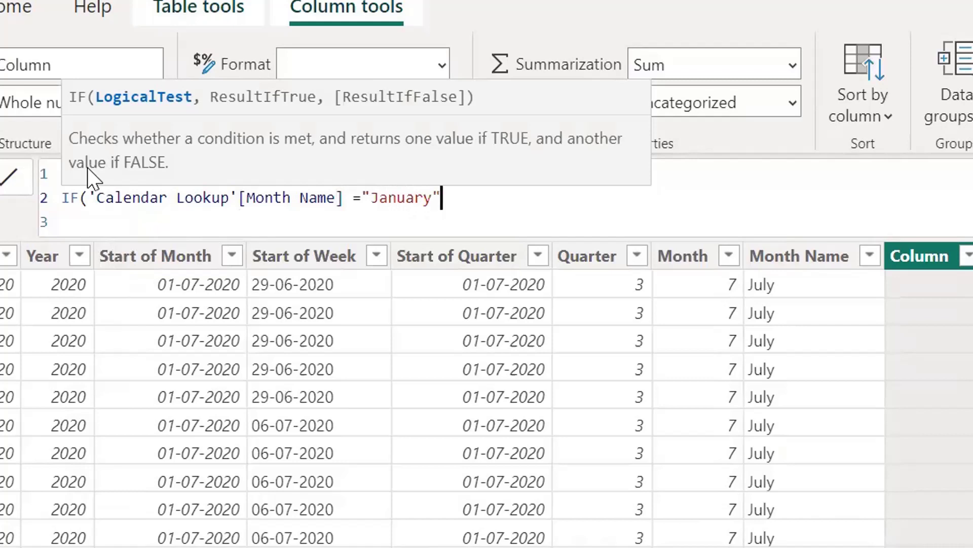
type(", \"")
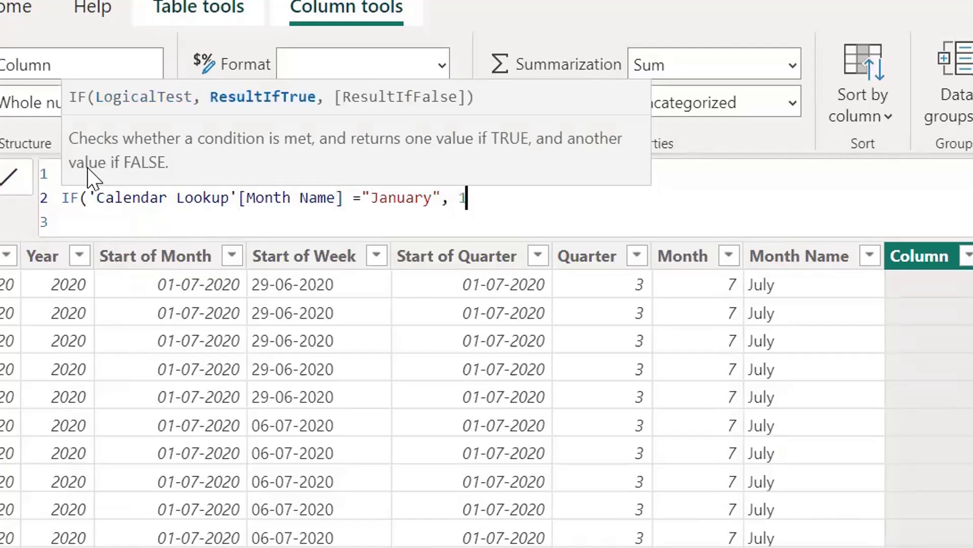
type("1\"")
type(" ,")
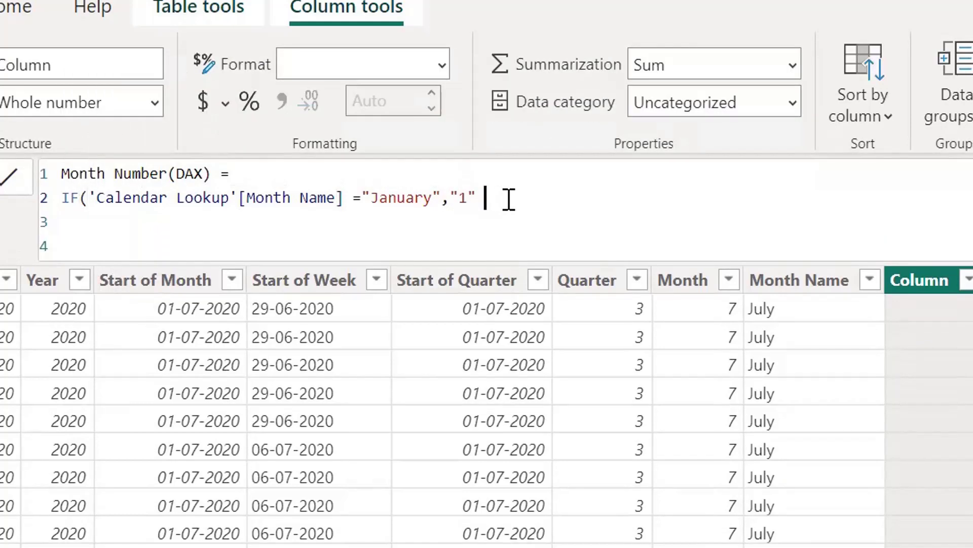
Nest a second, indented IF function on the following line that tests 'Calendar Lookup'[Month Name].
key("shift+Return")
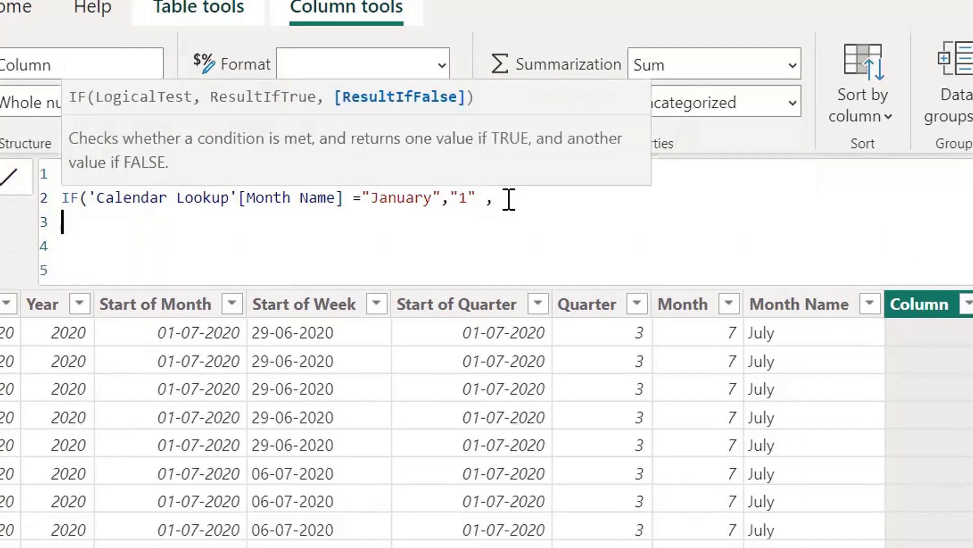
key("Tab")
type("I")
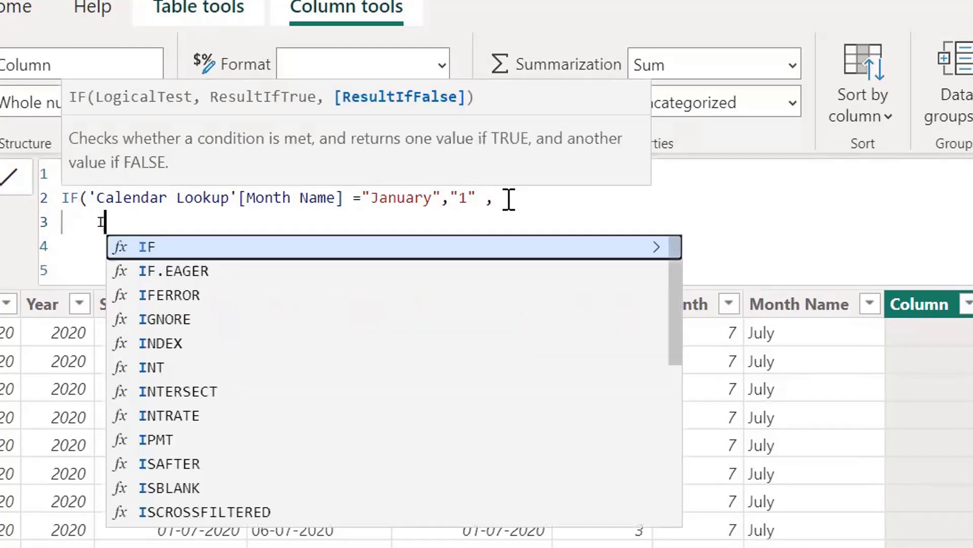
type("F(Ca")
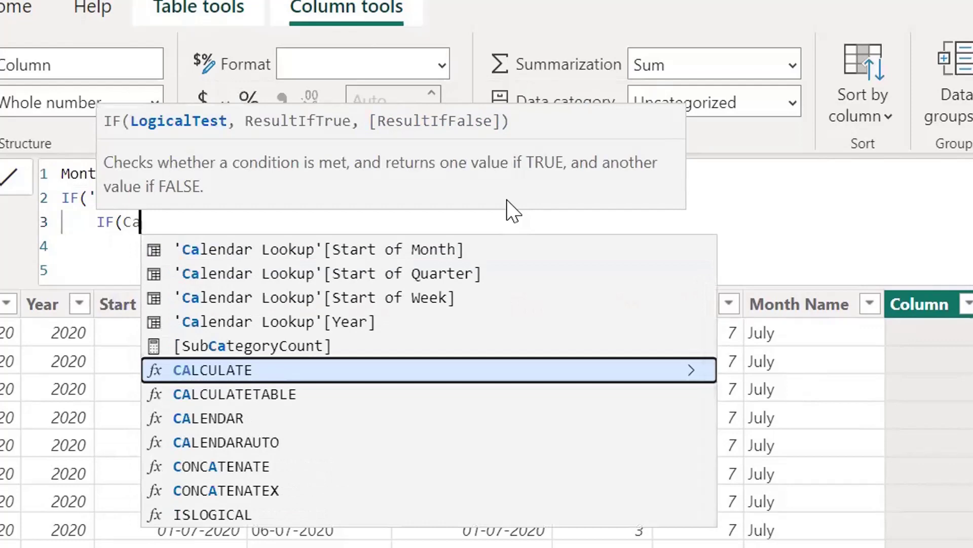
key("BackSpace")
key("BackSpace")
type("month")
key("Up")
key("Up")
key("Up")
key("Up")
key("Up")
key("Up")
key("Tab")
Compare the second IF's month name with "Februrary" and return "2" when it matches.
type("='F")
type("ebrurary\"")
key("Left")
key("Left")
key("Left")
key("Left")
key("Left")
key("Left")
key("Left")
key("Left")
key("Left")
key("Left")
key("BackSpace")
type("\"")
key("End")
type(", \"2\",")
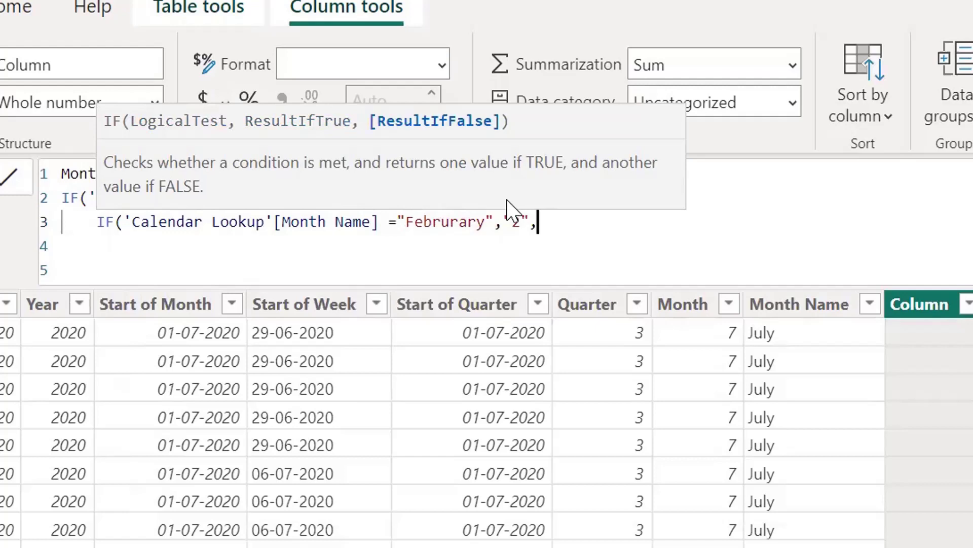
Nest a third IF on a new line that returns "3" when 'Calendar Lookup'[Month Name] equals "March".
key("shift+Return")
type("IF")
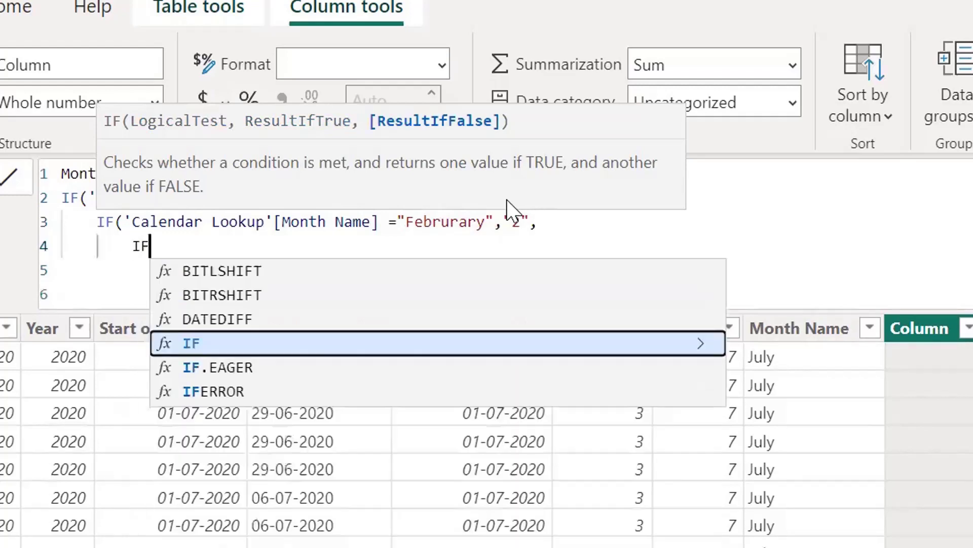
type(" (")
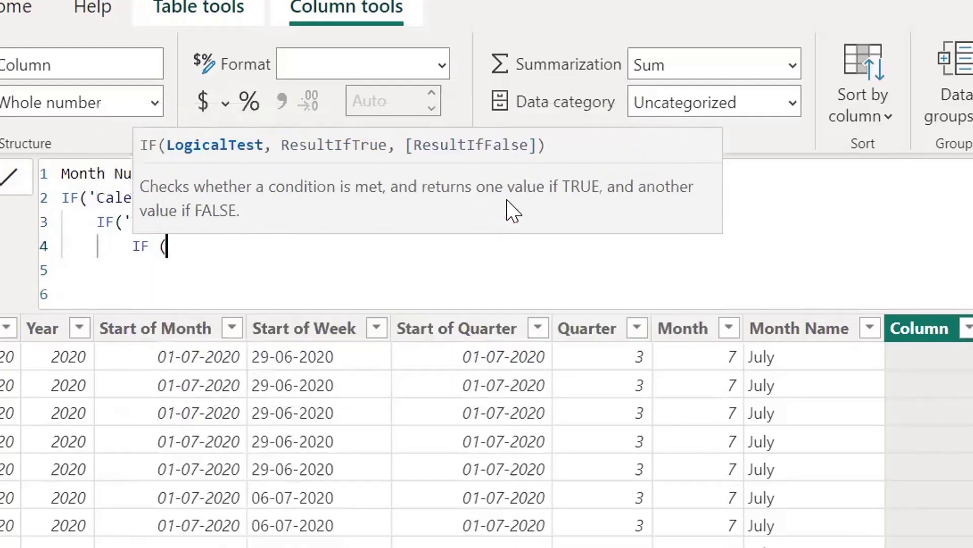
type("Cal")
key("Up")
key("Up")
key("Up")
key("Up")
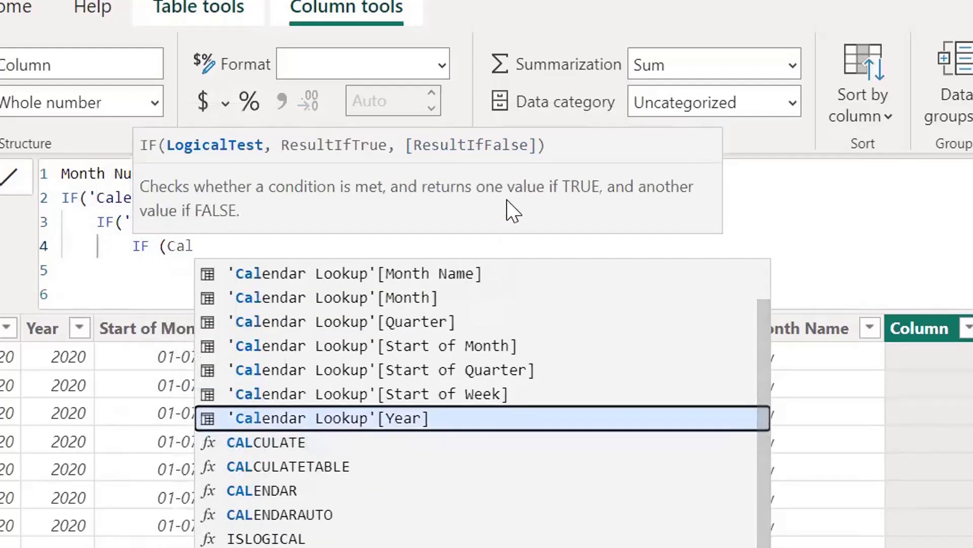
key("Up")
key("Up")
key("Up")
key("Tab")
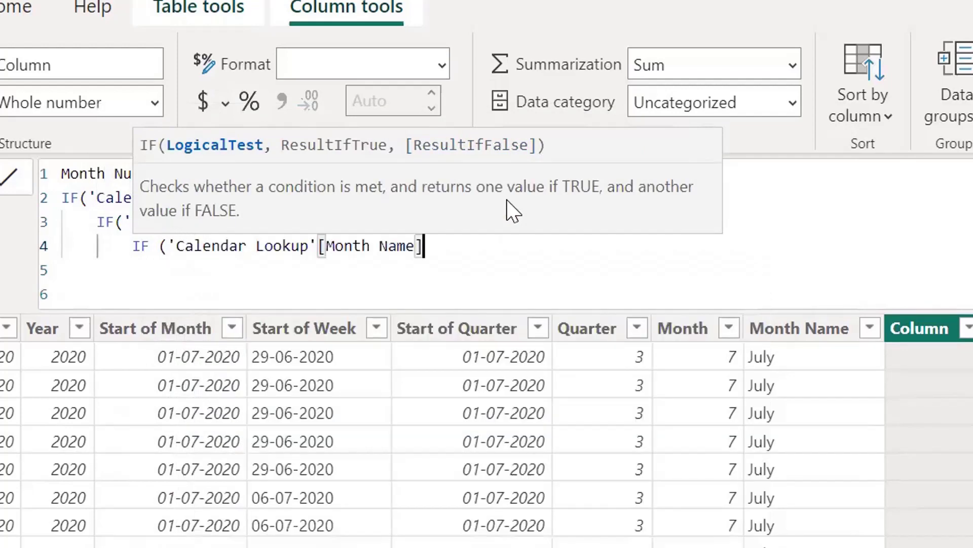
type("=\"Marc")
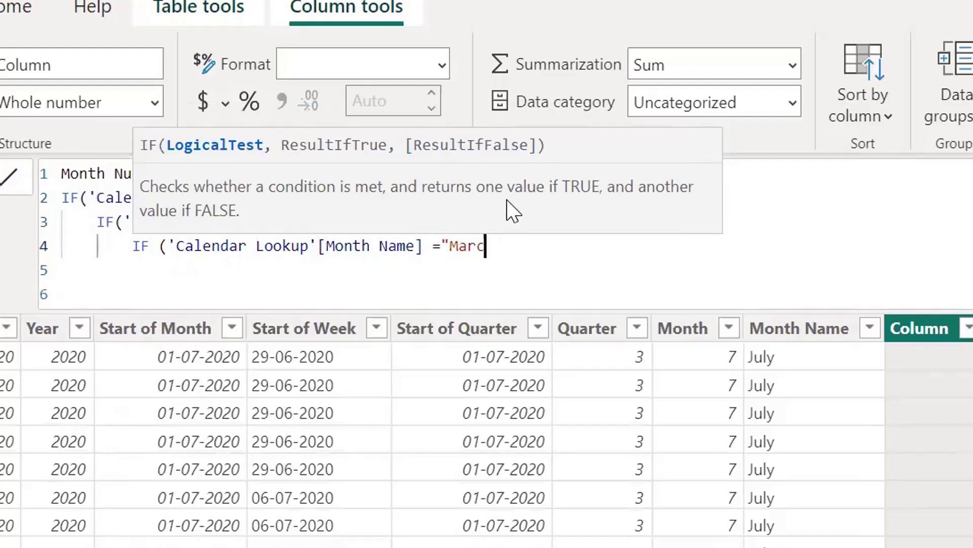
type("h\", \"3")
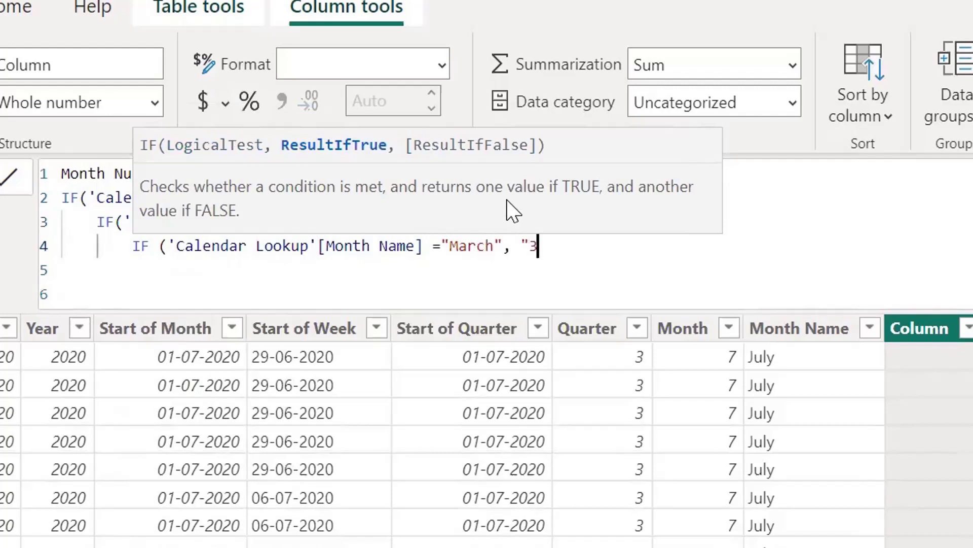
type("\",")
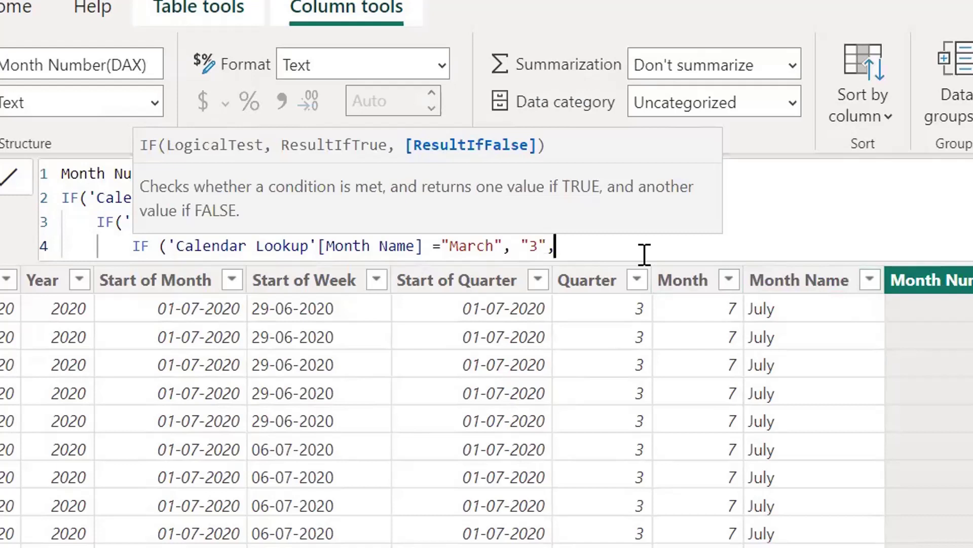
Add "other" as the final fallback result and close all three IF functions with parentheses on separate lines.
key("shift+Return")
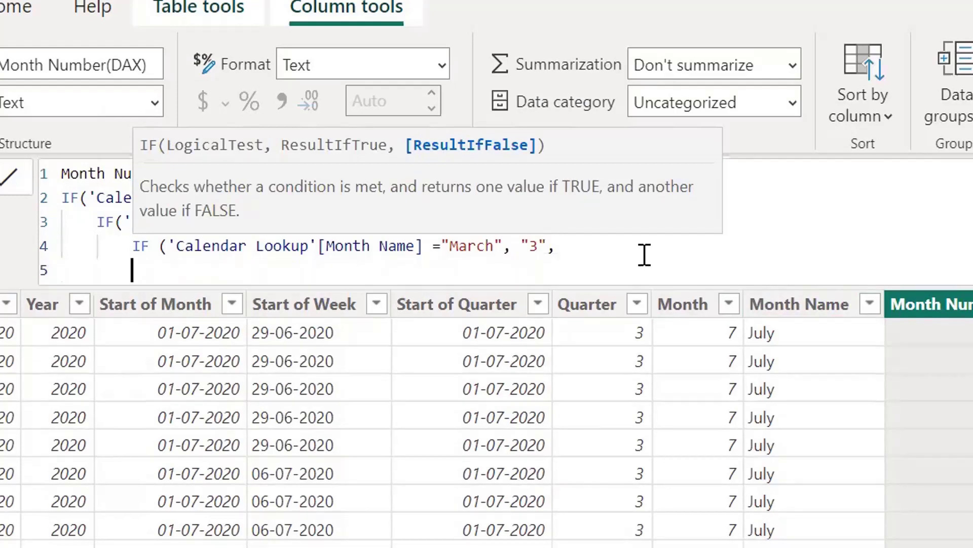
type("\"other\"")
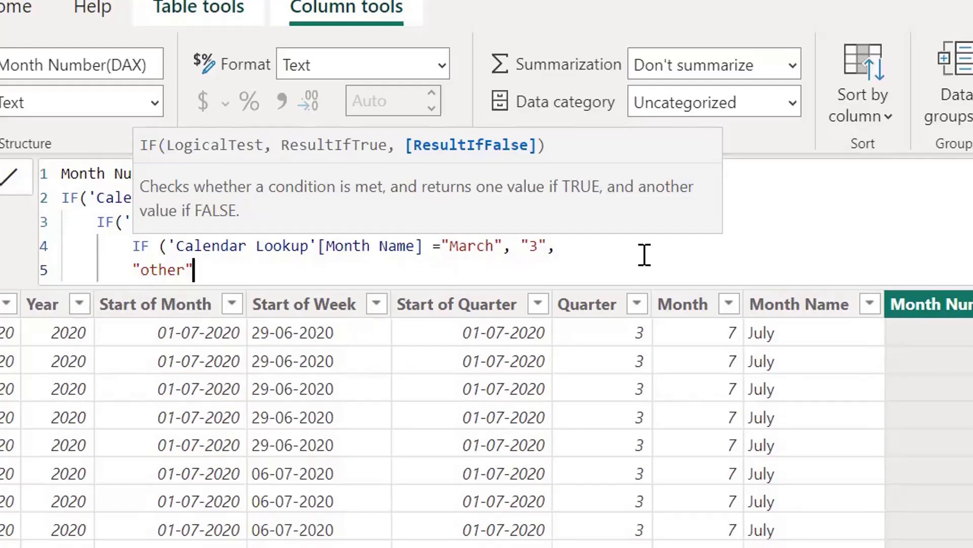
type(")")
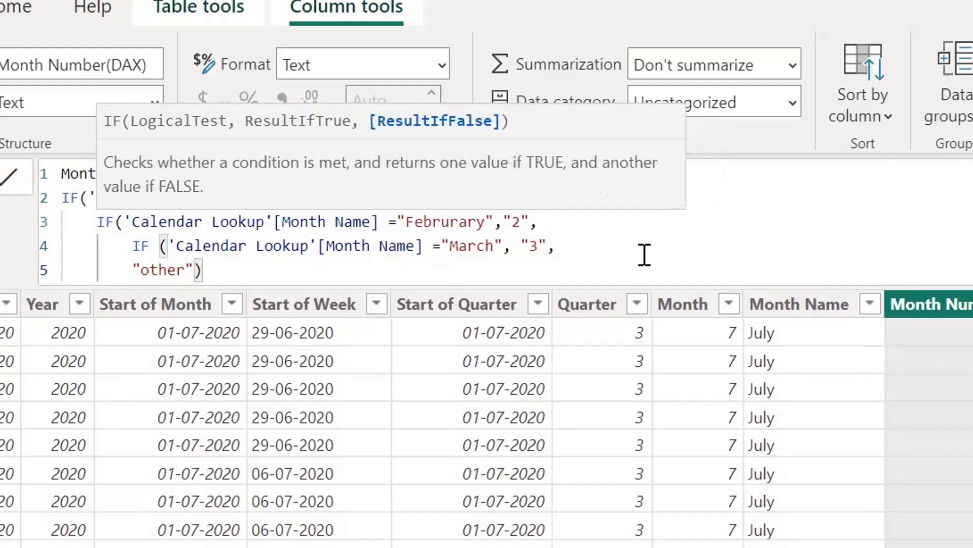
key("Return")
key("Return")
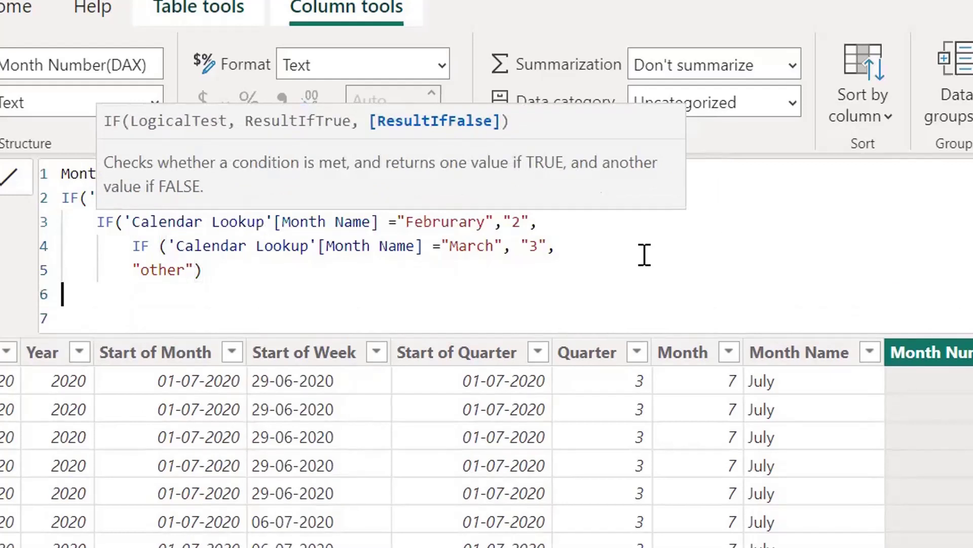
key("Tab")
type(")")
key("Return")
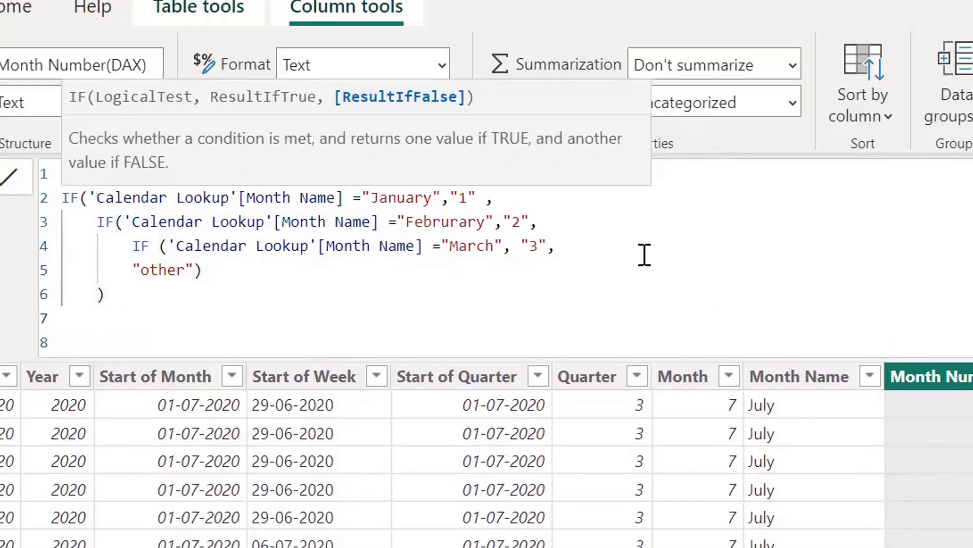
type(")")
key("shift+Up")
key("shift+Up")
key("shift+Up")
key("shift+Up")
key("shift+Up")
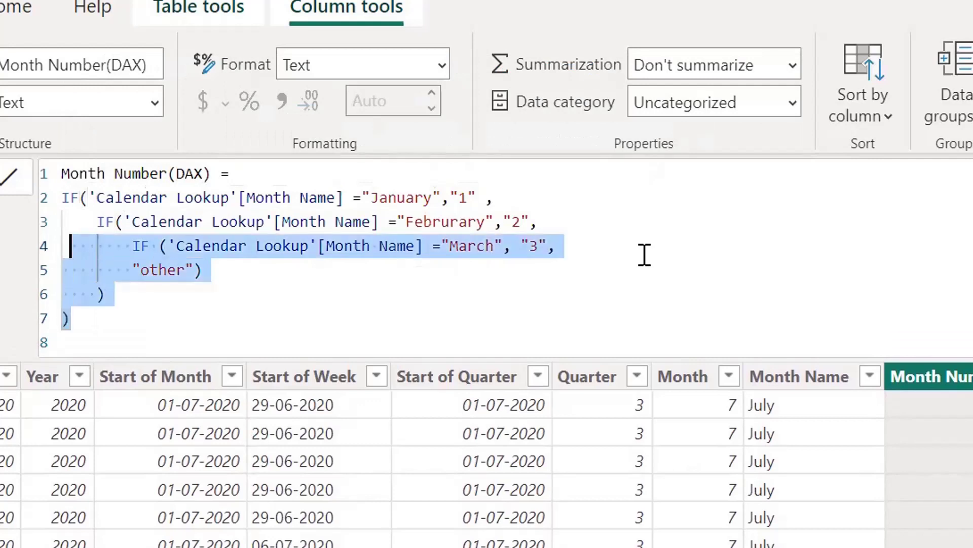
left_click(424, 319)
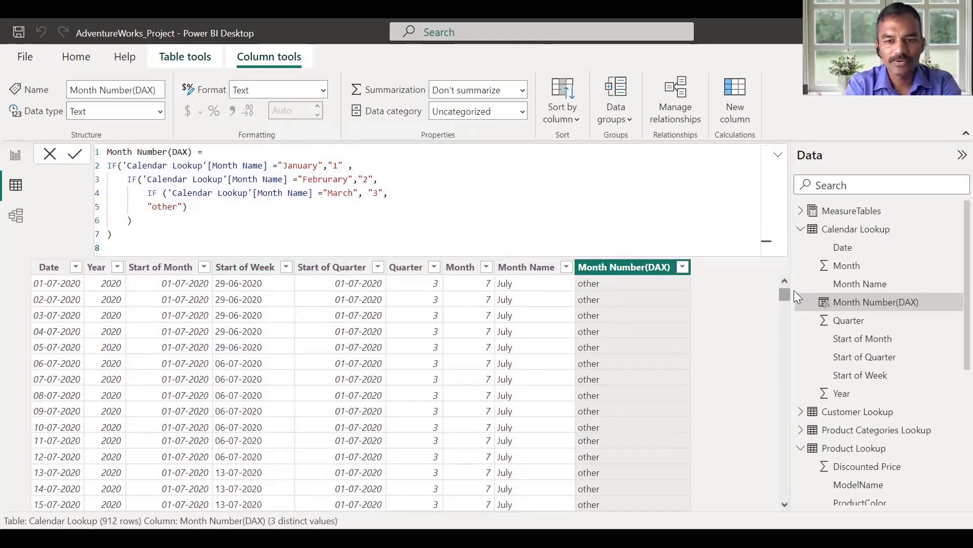
Examine the rows of the Month Number(DAX) column and the distinct values in its filter list.
left_click(785, 505)
scroll(785, 506, "down", 5)
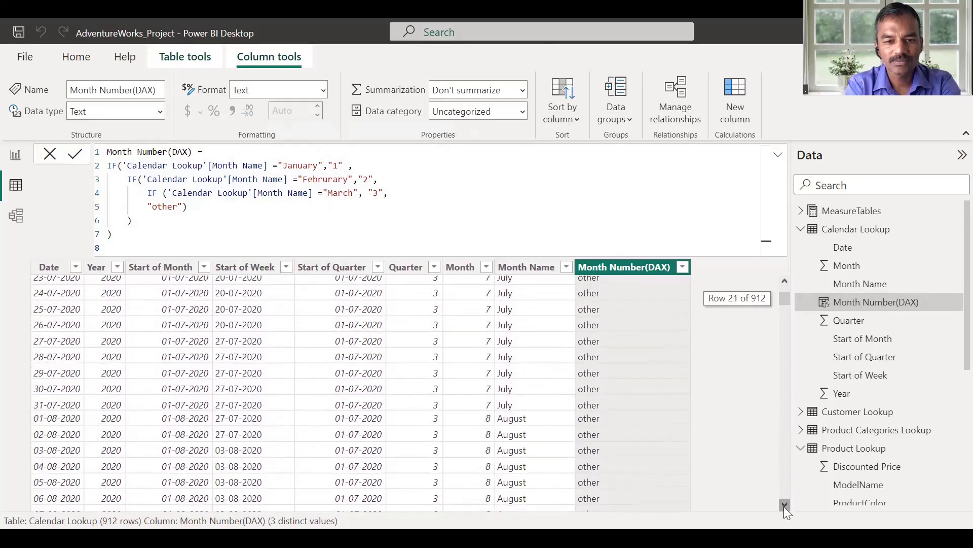
left_click(683, 267)
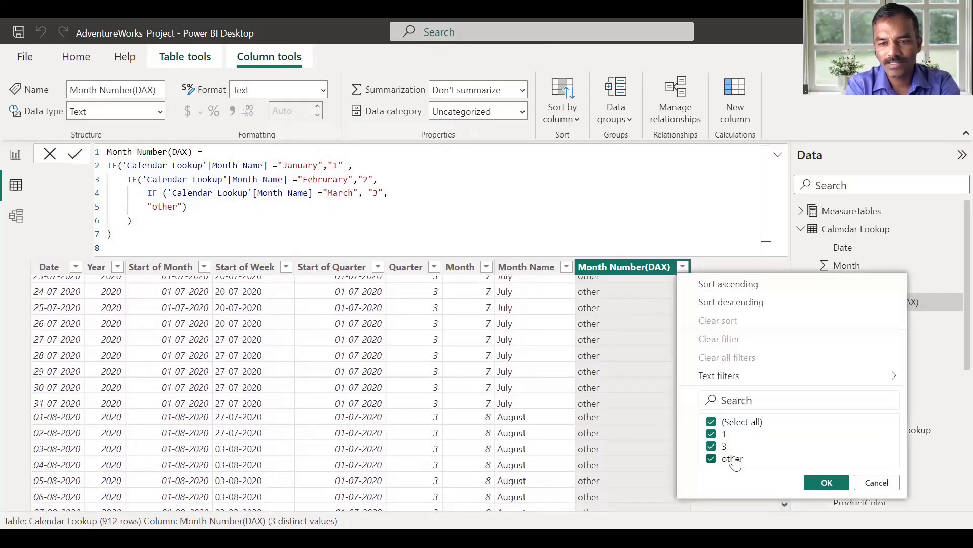
left_click(507, 177)
left_click_drag(786, 299, 783, 258)
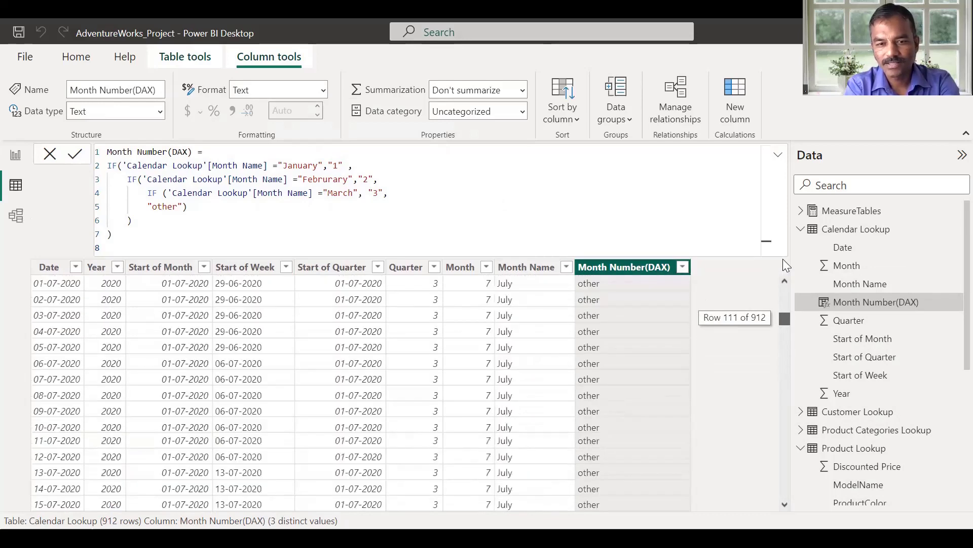
Examine the nested IF formula of the Month Number(DAX) column, from the January test to the "other" fallback.
left_click(375, 167)
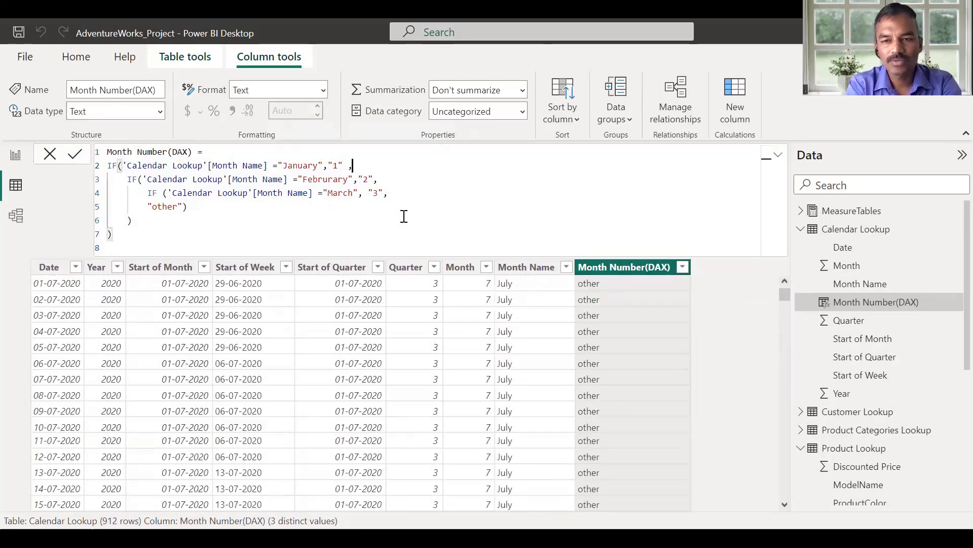
left_click(269, 209)
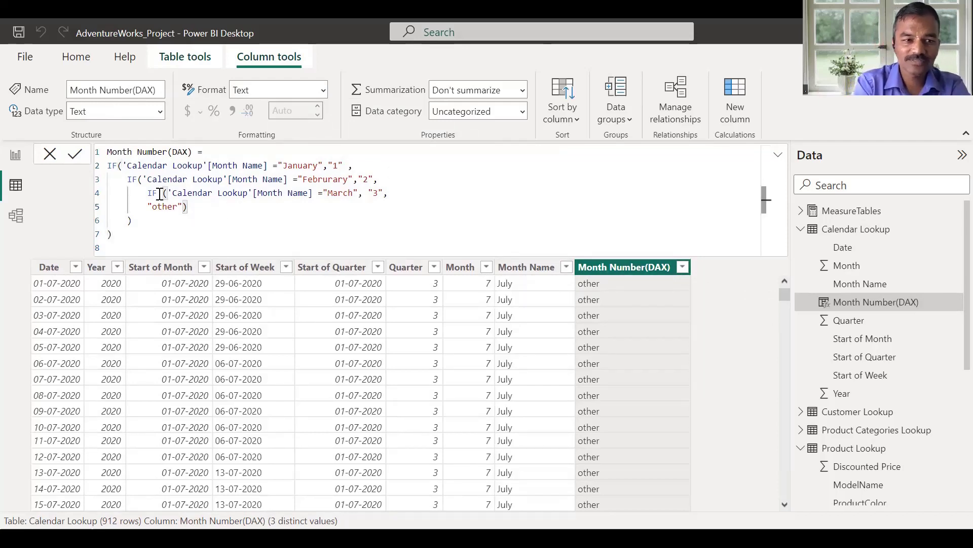
left_click_drag(171, 202, 107, 166)
left_click(271, 192)
left_click(234, 208)
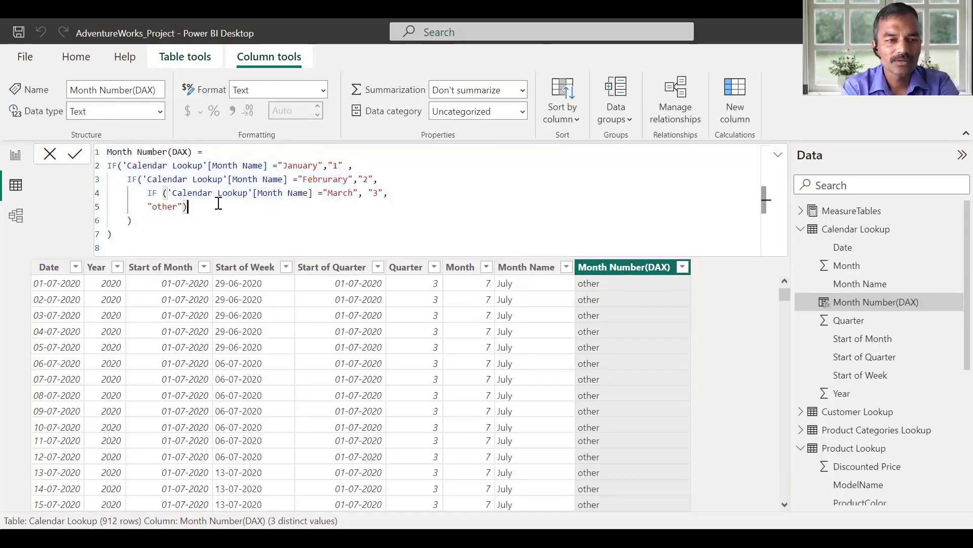
left_click_drag(234, 209, 110, 165)
left_click(228, 209)
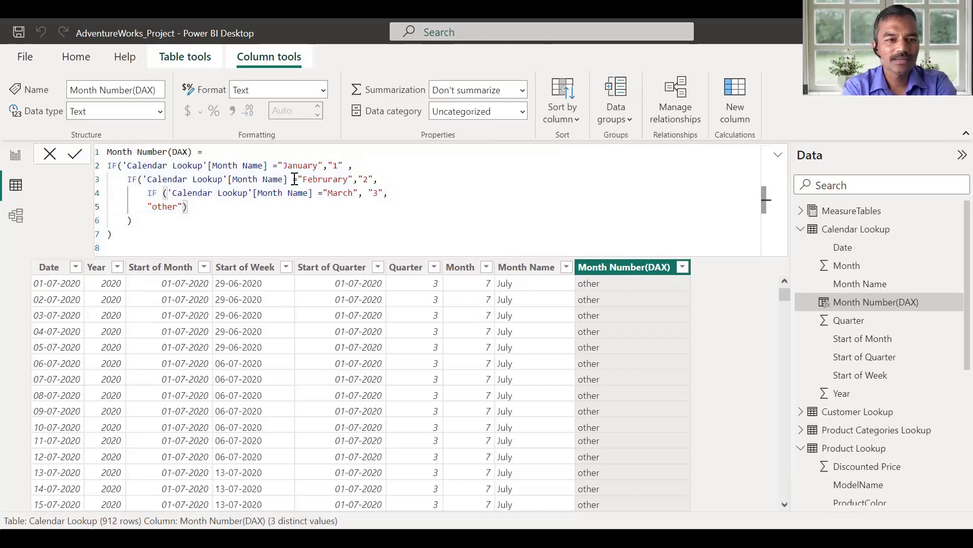
left_click_drag(389, 179, 232, 165)
left_click(232, 165)
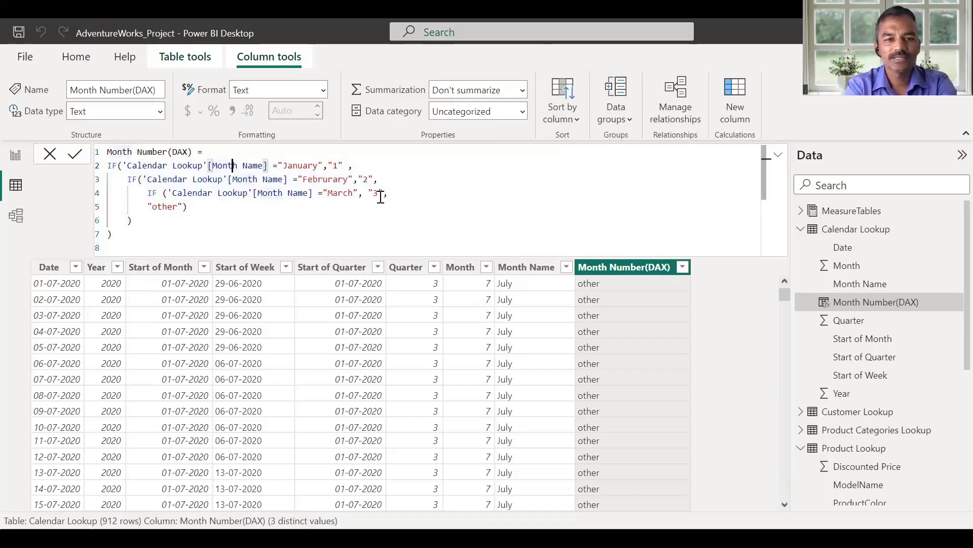
left_click_drag(388, 192, 342, 193)
left_click(129, 179, "shift")
left_click(217, 192)
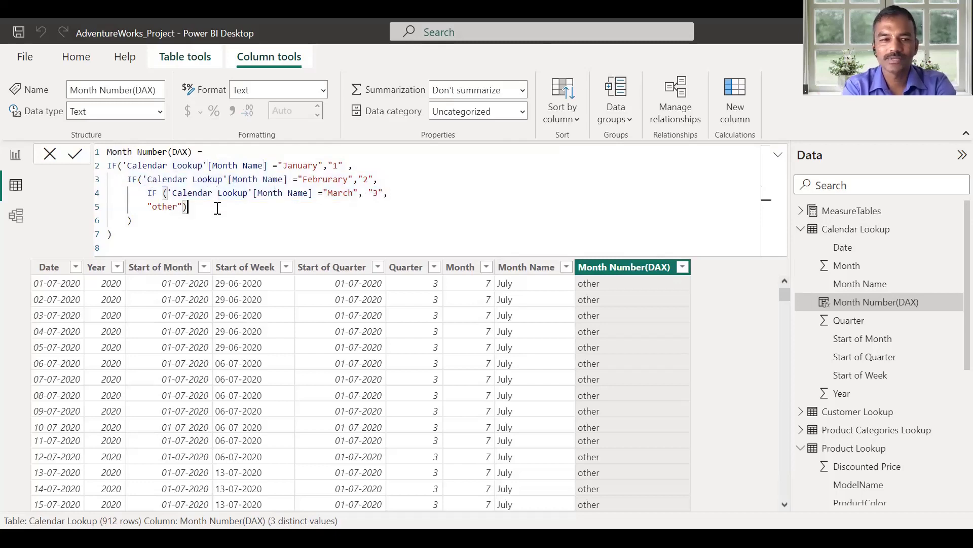
left_click(198, 212)
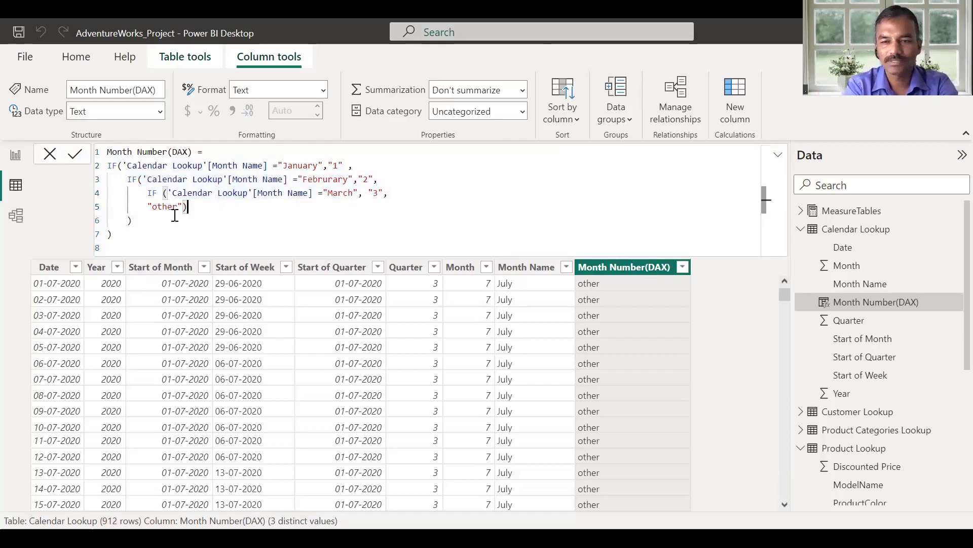
Delete the whole nested IF expression, keeping only the "Month Number(DAX) =" line.
left_click_drag(156, 233, 85, 163)
key("BackSpace")
left_click(85, 163)
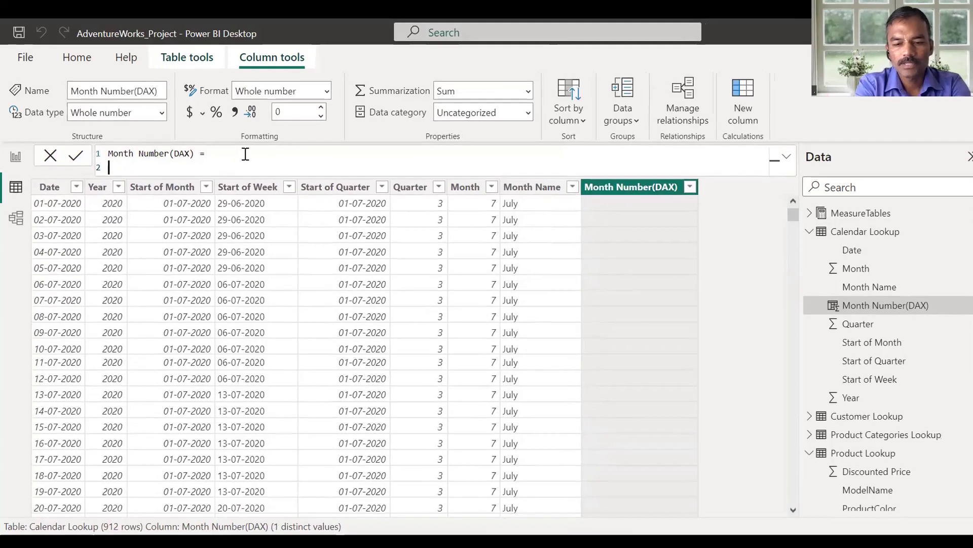
Begin a SWITCH function on the second line with 'Calendar Lookup'[Month Name] as its expression.
type("switch(")
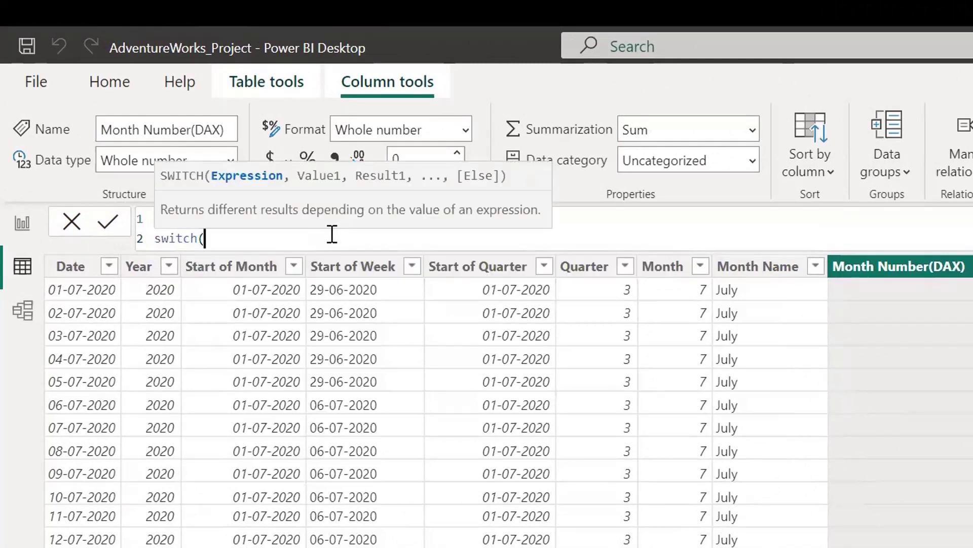
type("month")
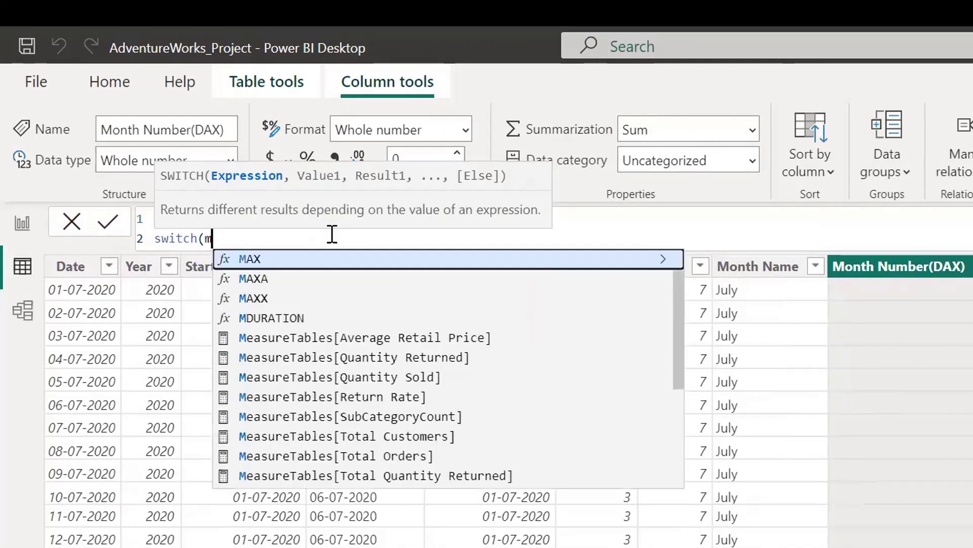
key("Up")
key("Up")
key("Up")
key("Up")
key("Up")
key("Up")
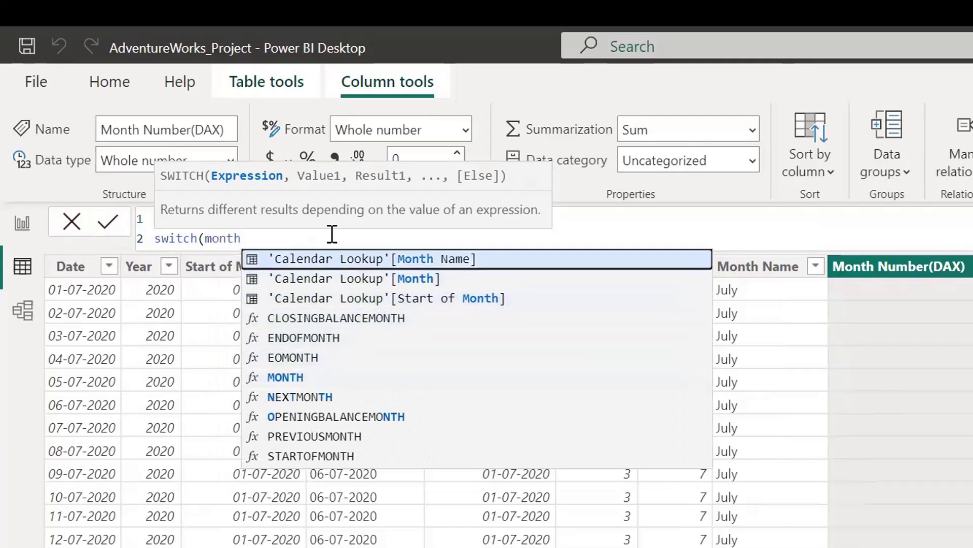
key("Tab")
type(",")
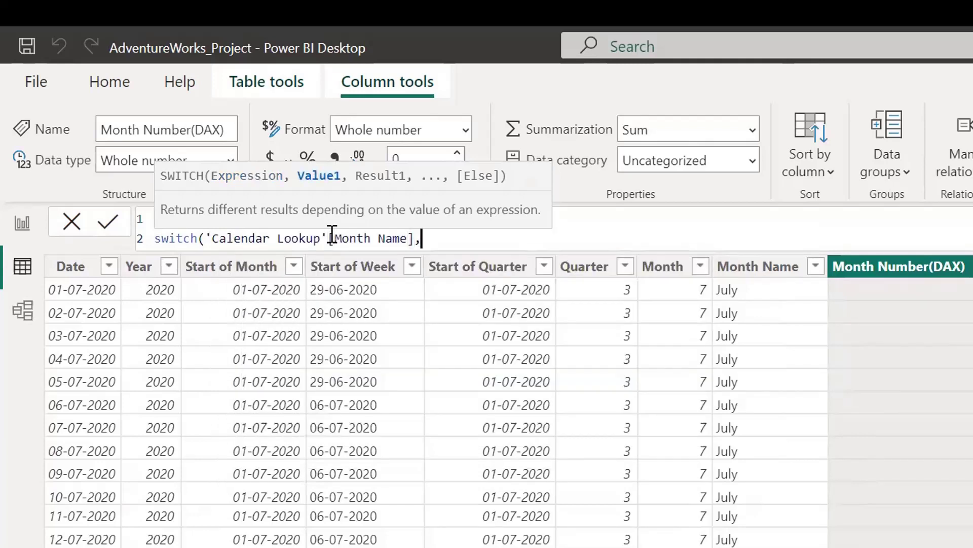
Add the value and result pairs "January","1" and "February", "2" on separate lines of the SWITCH function.
key("shift+Return")
key("shift+Return")
key("Up")
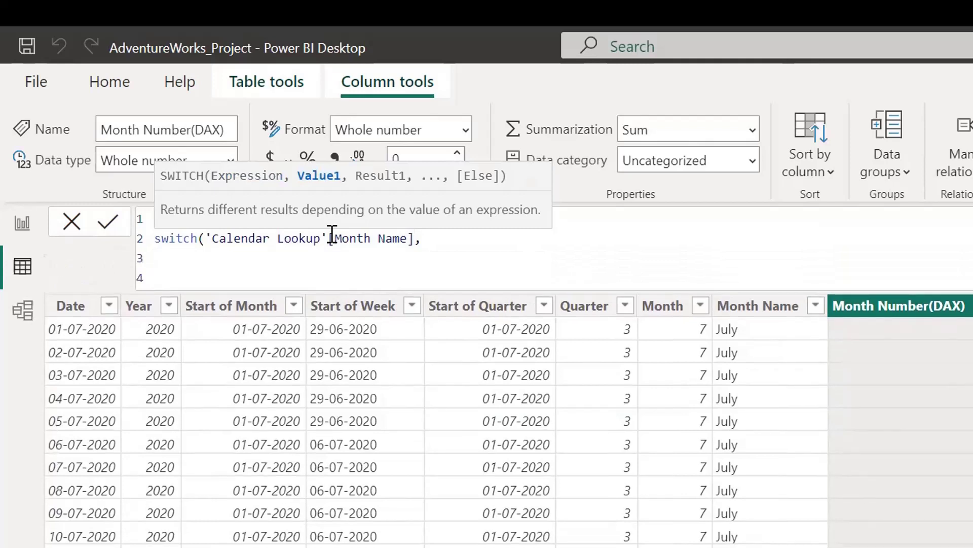
type("\"January\",")
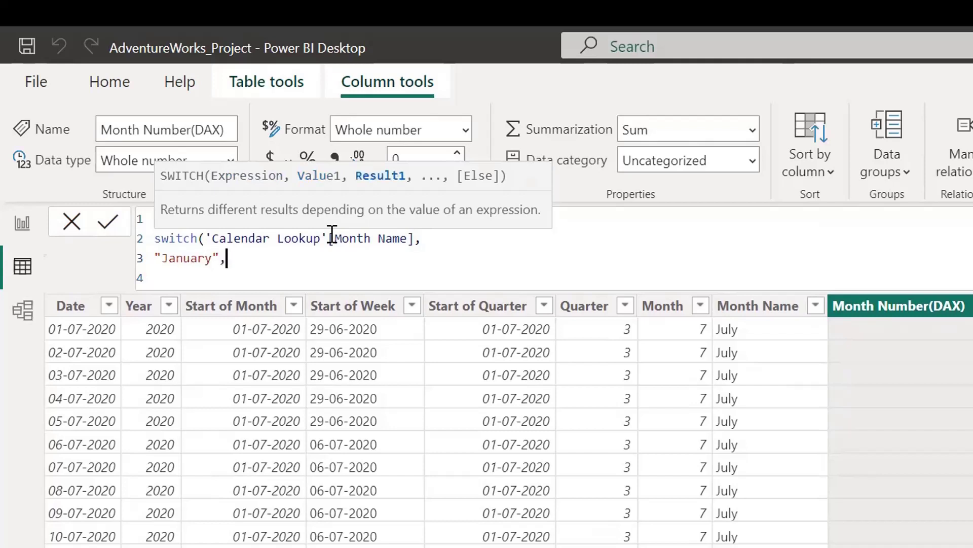
type("\"1\",")
key("shift+Return")
type("\"Februa")
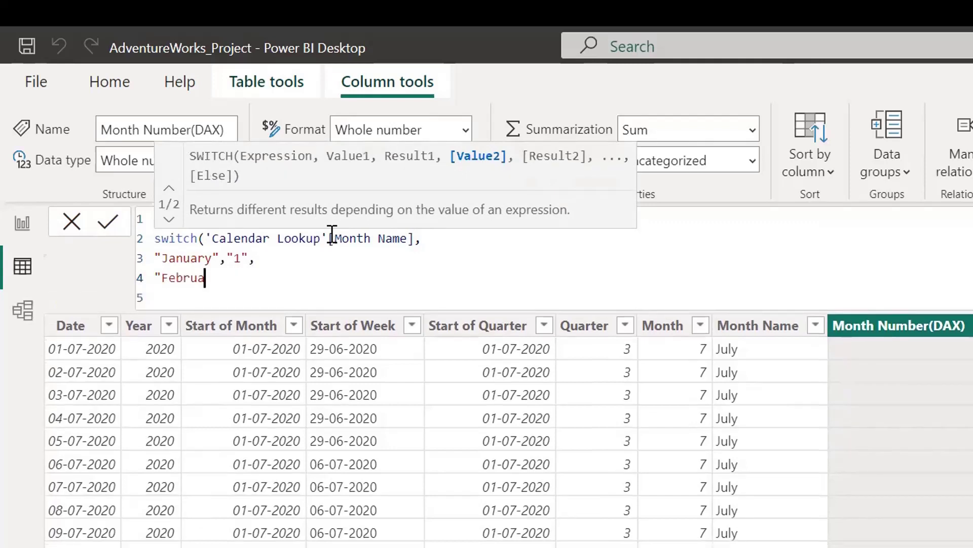
type("ry\", \"2\",")
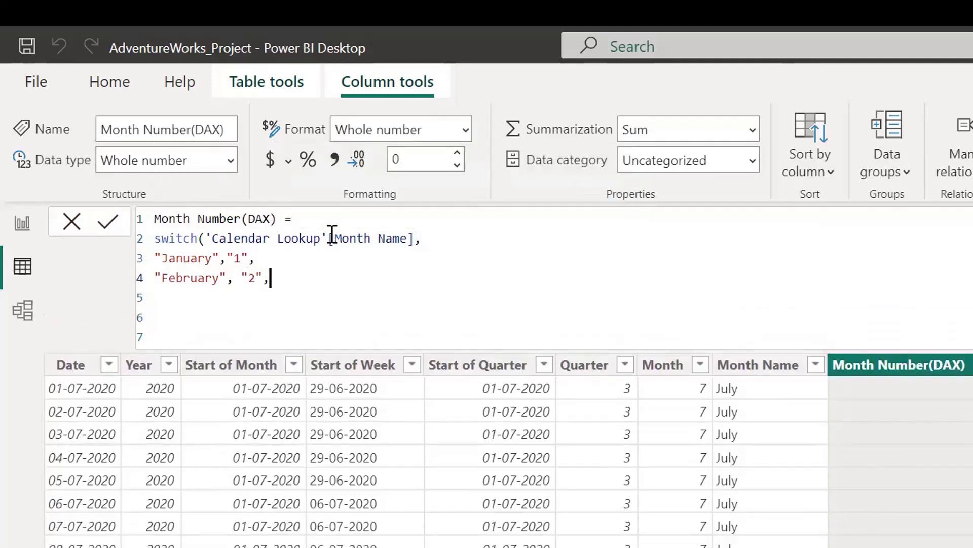
Duplicate the February line on the next line and change the copy to "March", "3".
key("shift+Home")
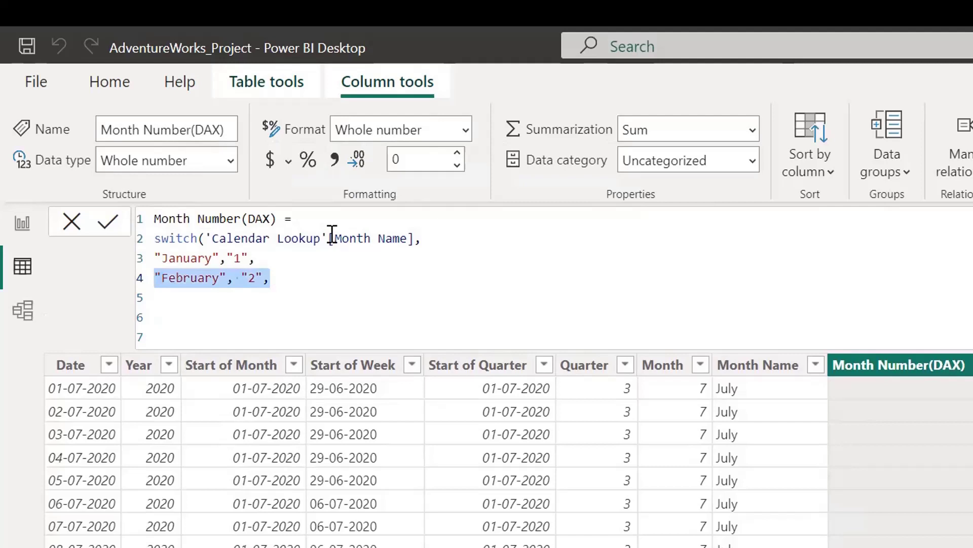
key("ctrl+c")
key("Down")
key("ctrl+v")
key("Return")
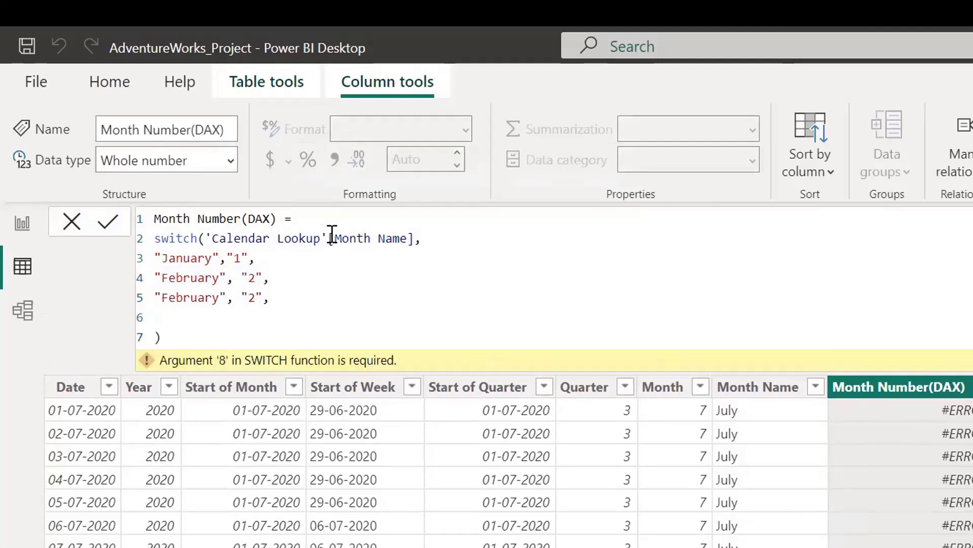
left_click(290, 301)
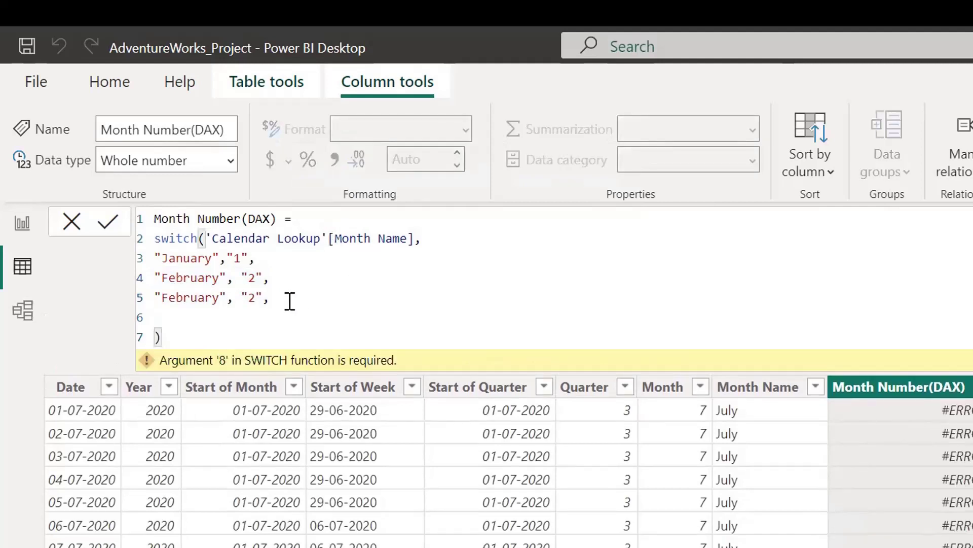
left_click(184, 310)
double_click(195, 296)
type("March")
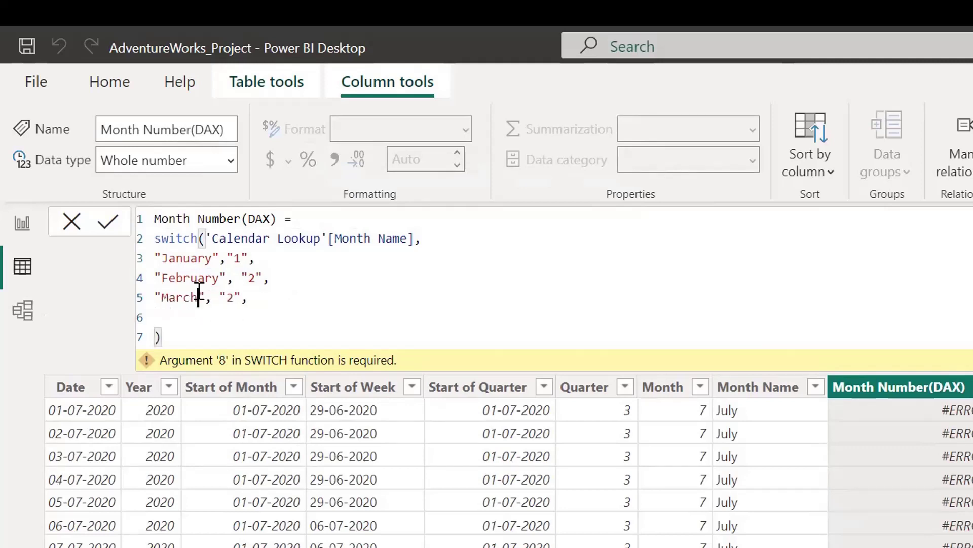
double_click(231, 297)
type("3")
Add the pairs "April", "4" and "May","5" on new lines below March.
key("End")
key("Return")
type("\"")
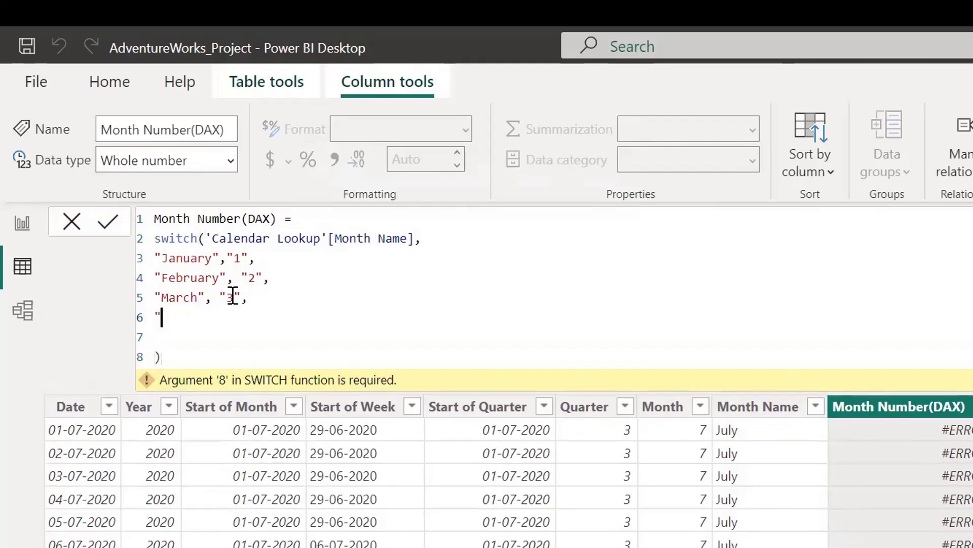
type("April\", \"3")
key("BackSpace")
type("4\",")
key("Return")
type("\"May\",\"5\",")
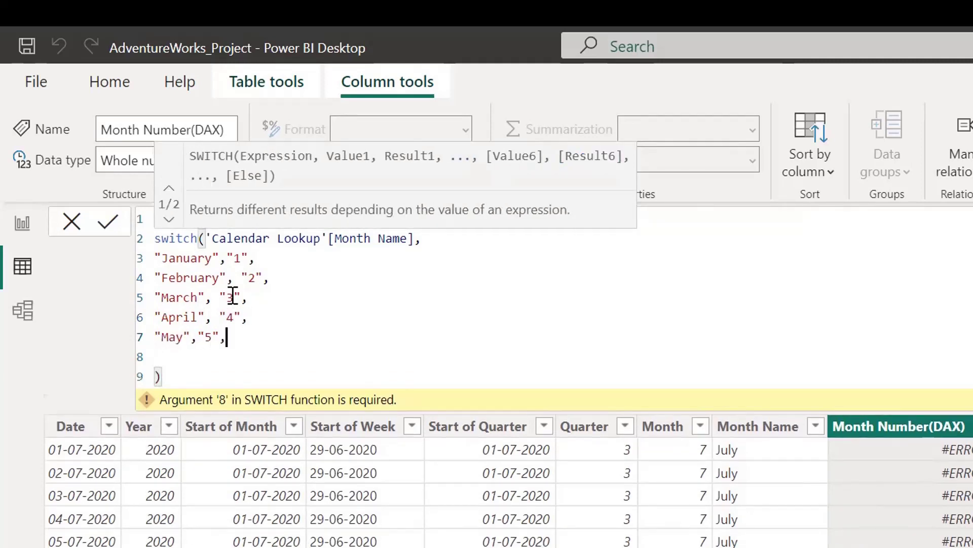
Continue the SWITCH pairs line by line from "June","6" through "November","11".
key("Return")
type("\"June\",\"6\",")
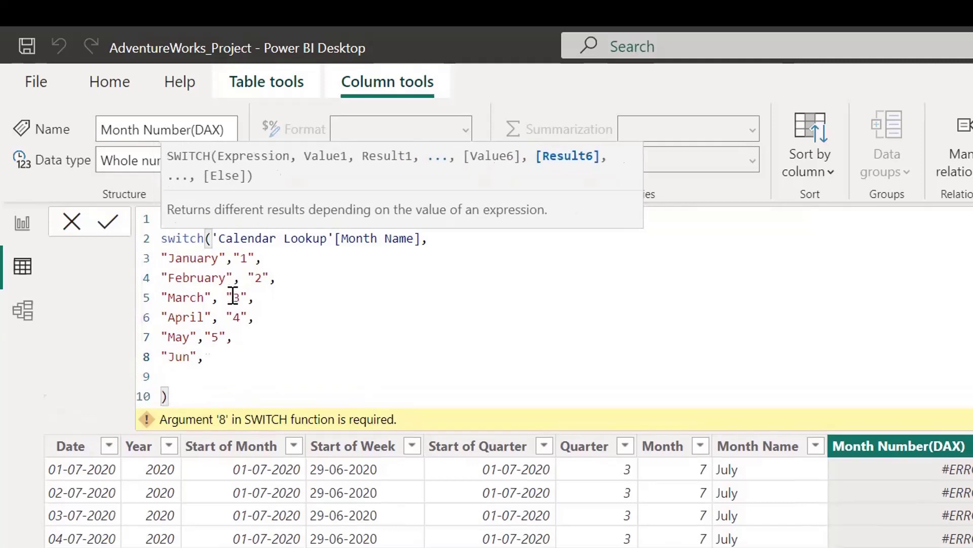
key("Return")
type("\"July\",\"7\",")
key("Return")
type("\"August\", \"8\"")
key("Return")
type("\"September\", \"9")
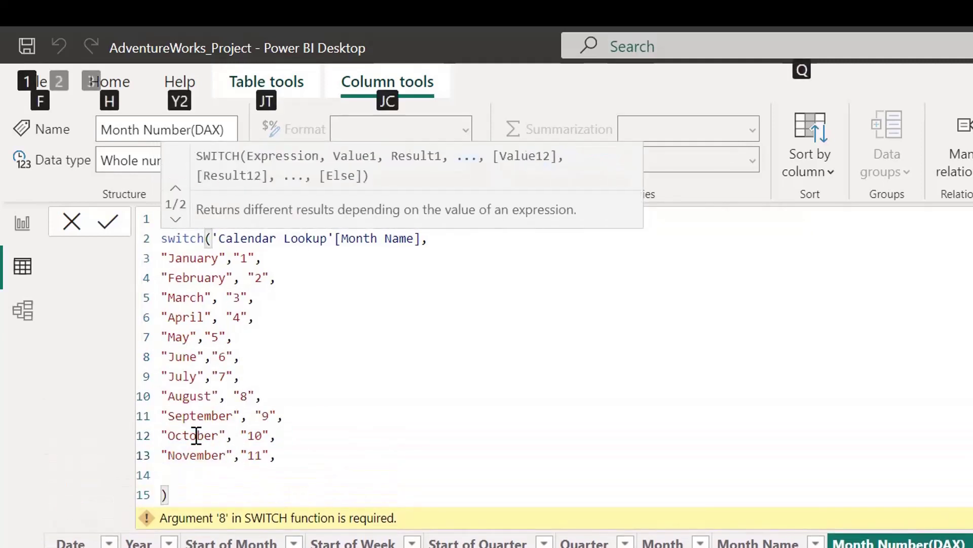
Add a December line to the SWITCH function that returns 12 without quotes, followed by a comma.
key("Return")
type("\"December\",12,")
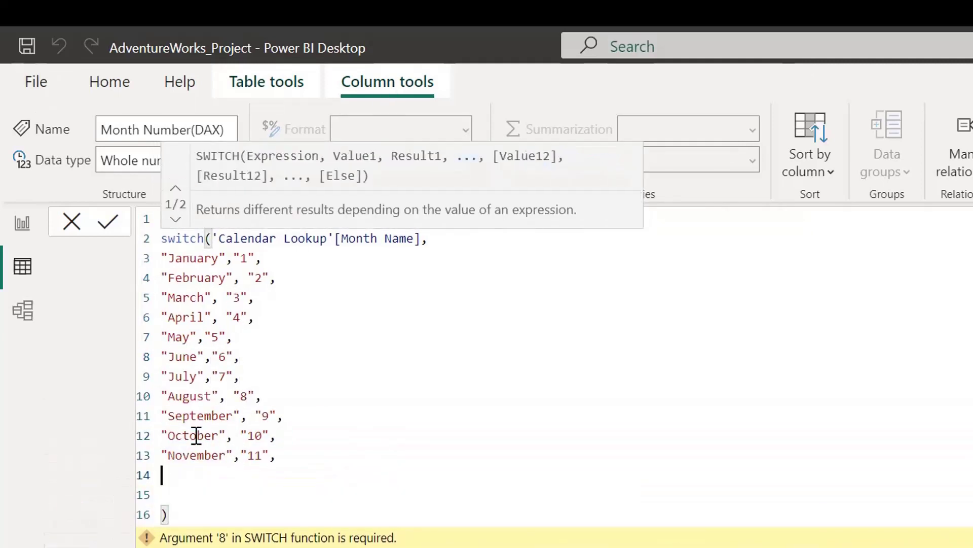
key("Left")
key("Left")
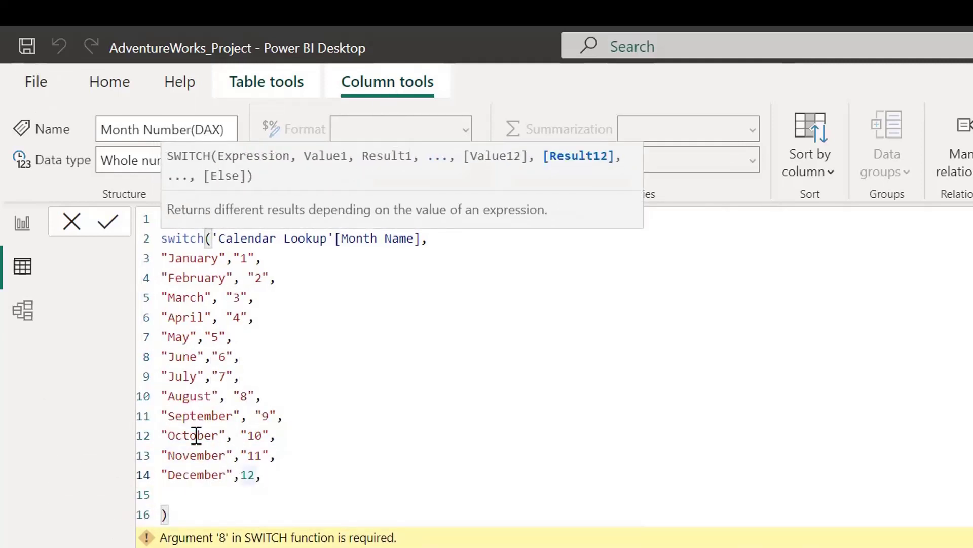
key("Up")
key("Down")
key("Left")
key("Right")
key("Right")
key("Right")
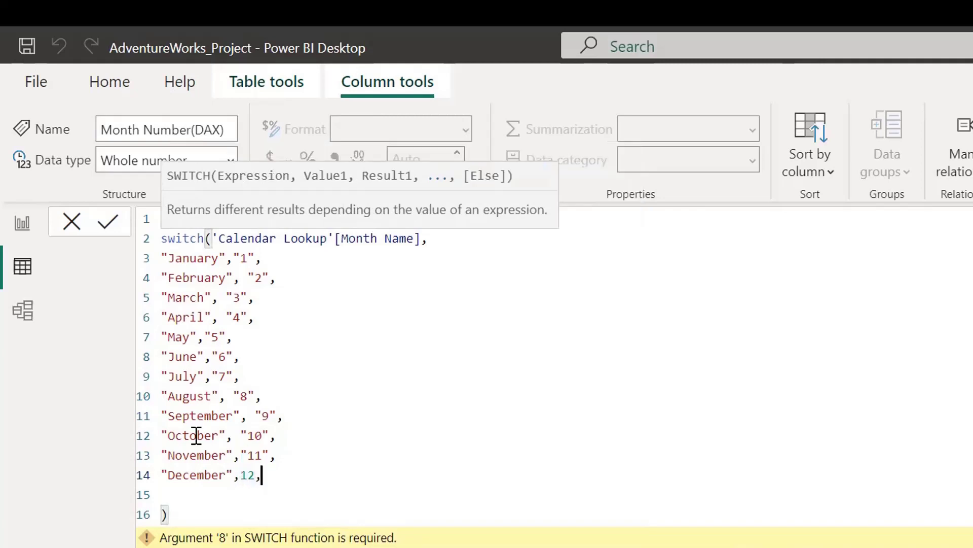
Add "Other" as the fallback result on a new line and commit the SWITCH formula.
key("Return")
type("\"O")
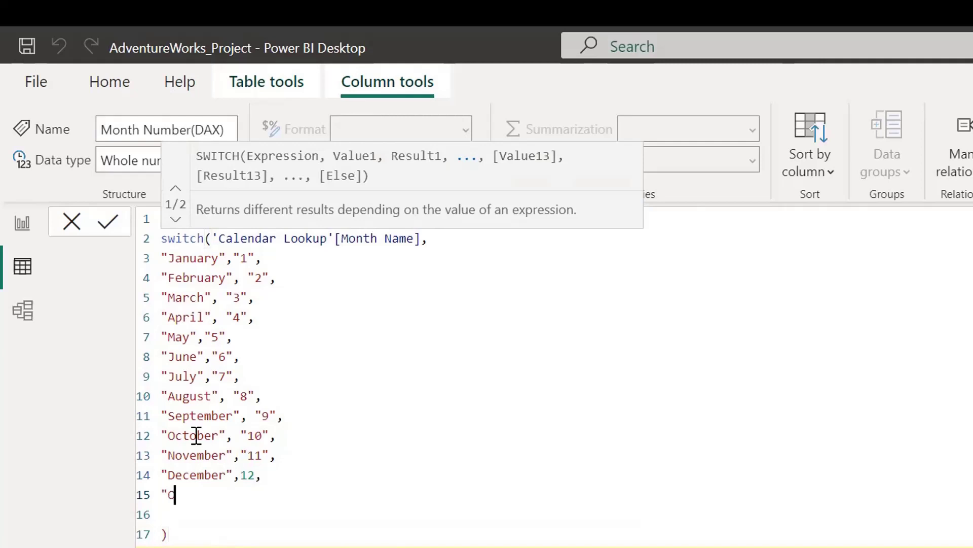
type("ther\"")
key("Escape")
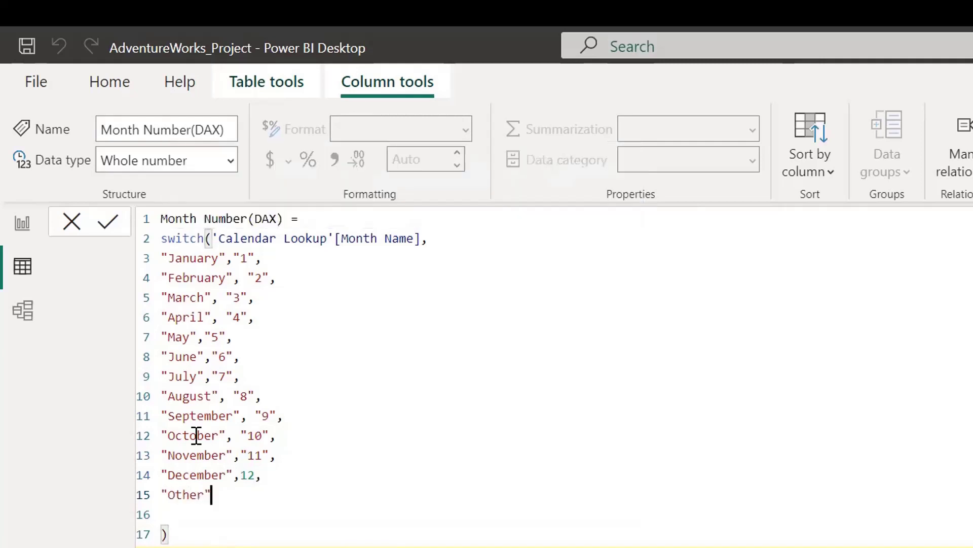
left_click(366, 436)
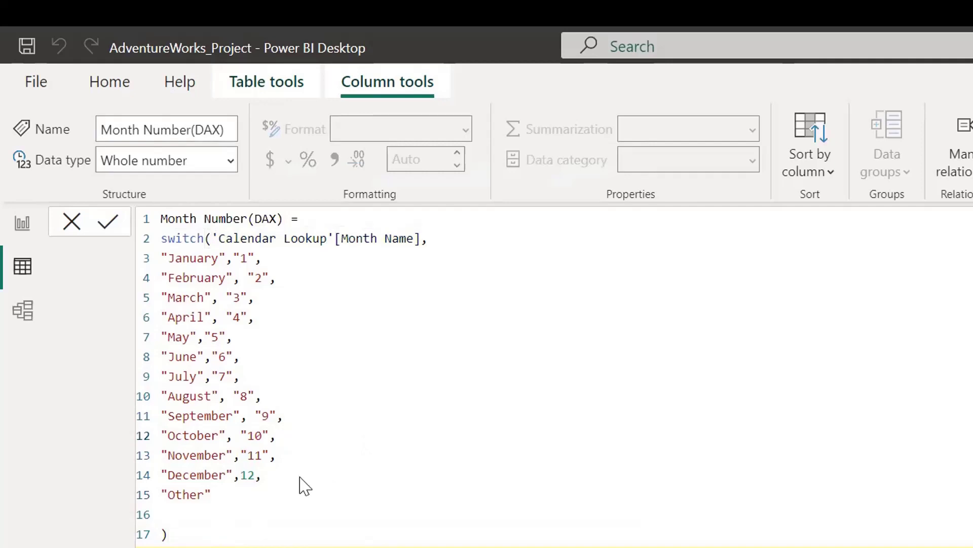
key("Return")
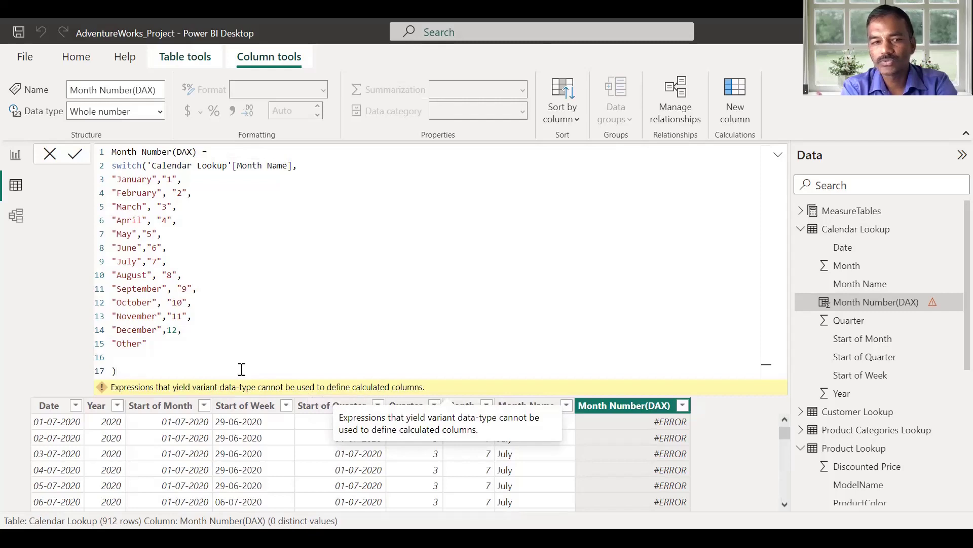
Enclose the December result 12 in double quotes and commit the Month Number(DAX) formula.
left_click(171, 344)
double_click(173, 329)
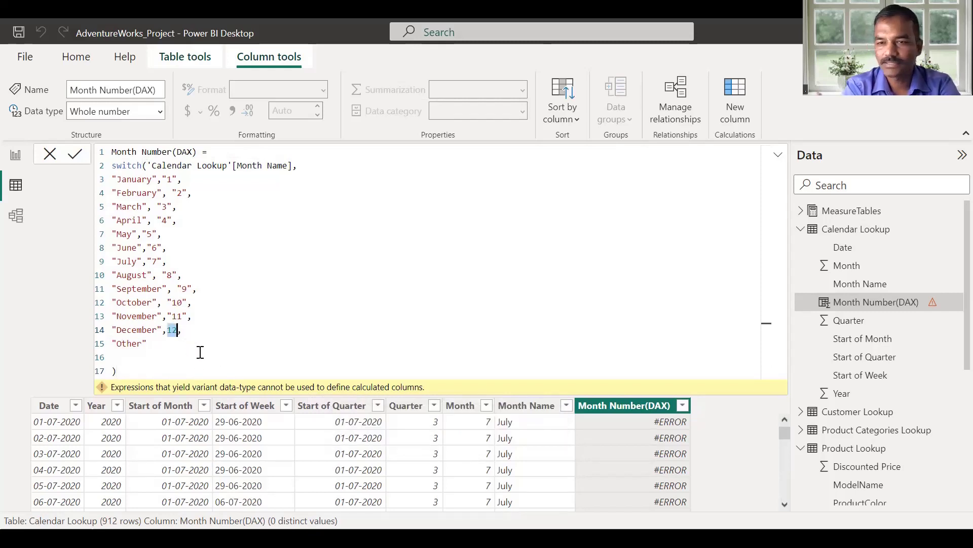
left_click_drag(211, 350, 117, 202)
left_click(114, 209)
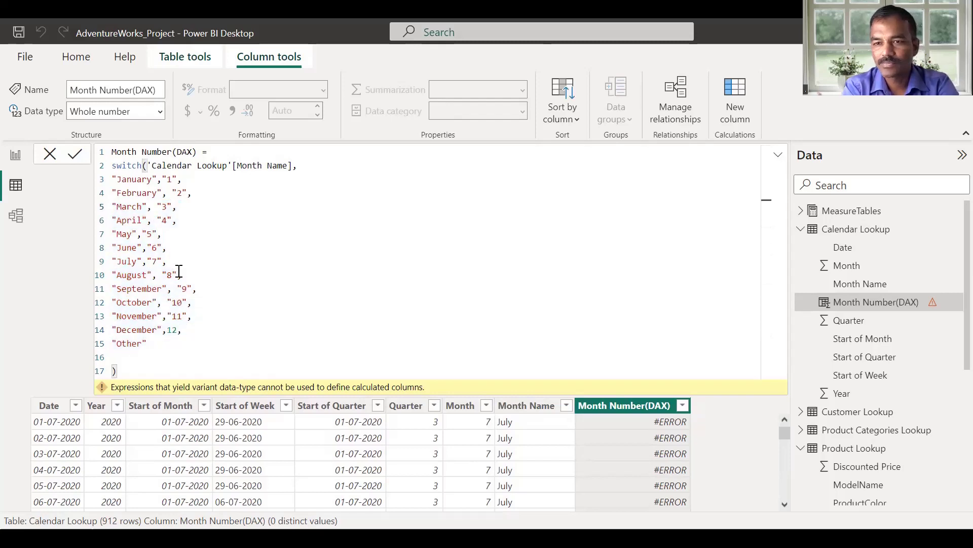
double_click(160, 234)
left_click(185, 293)
left_click_drag(179, 332, 167, 332)
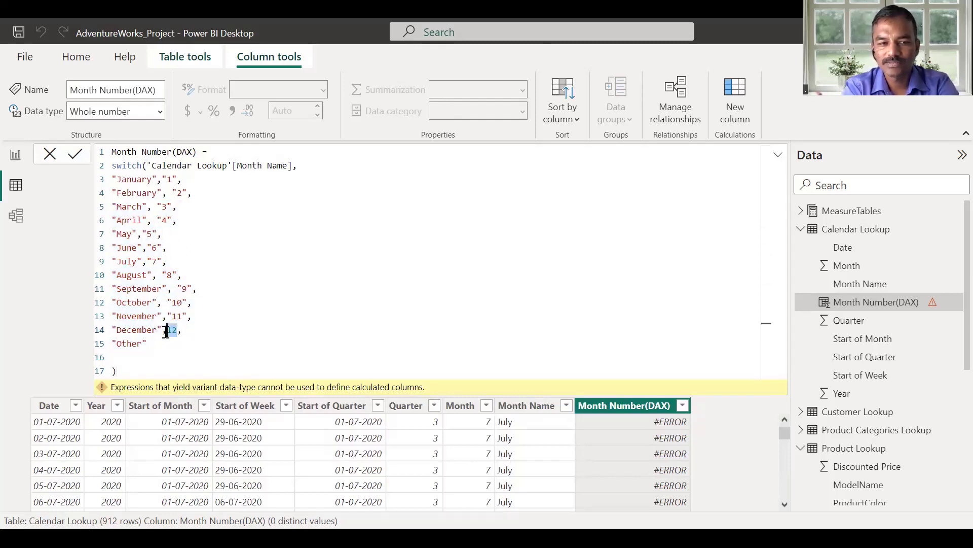
type("\"")
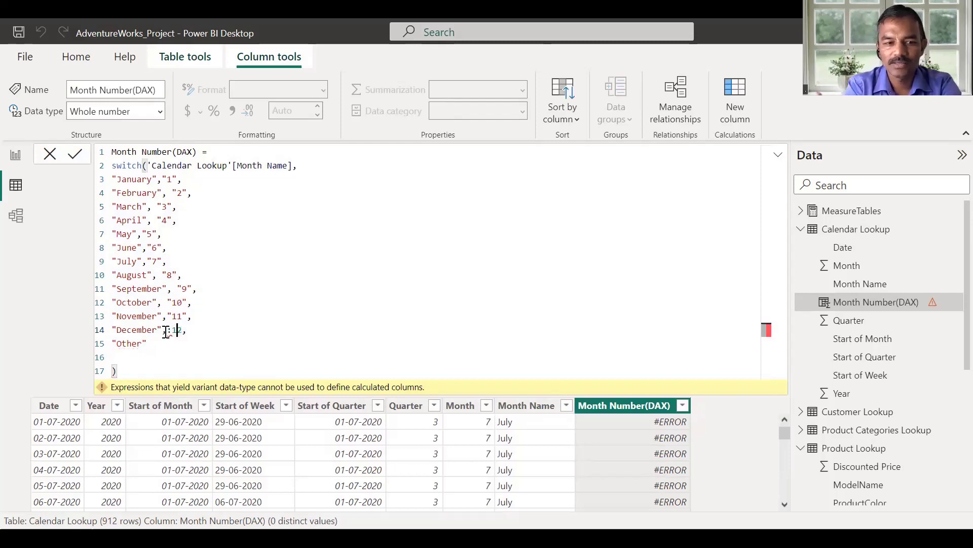
key("Right")
type("\"")
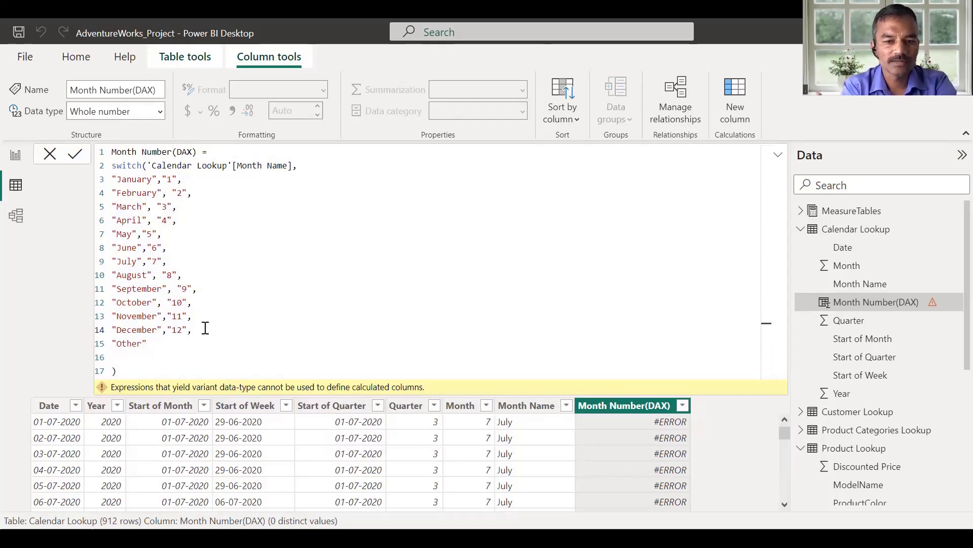
key("Return")
Indent the SWITCH lines from "January" through "Other" by one level.
left_click(117, 180)
key("shift+Down")
key("shift+Down")
key("shift+Down")
key("shift+Down")
key("shift+Down")
key("shift+Down")
key("shift+Down")
key("shift+Down")
key("shift+Down")
key("shift+Down")
key("shift+Down")
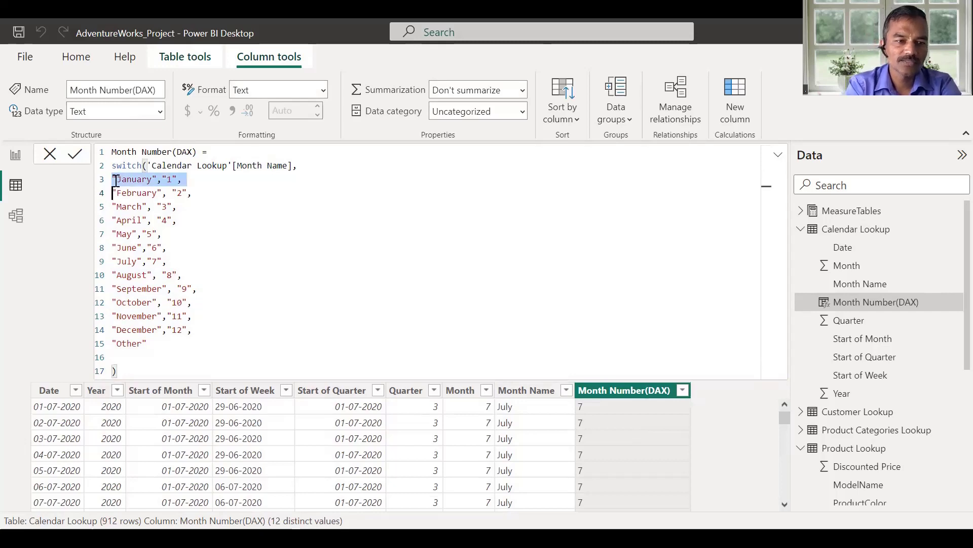
key("shift+Down")
key("shift+Right")
key("shift+Right")
key("shift+Right")
key("shift+Right")
key("shift+Right")
key("shift+Right")
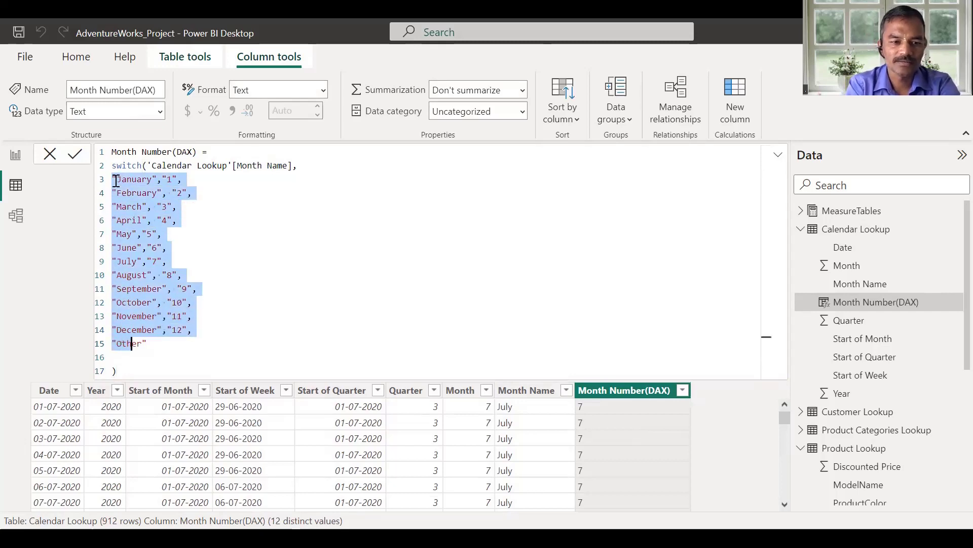
key("Tab")
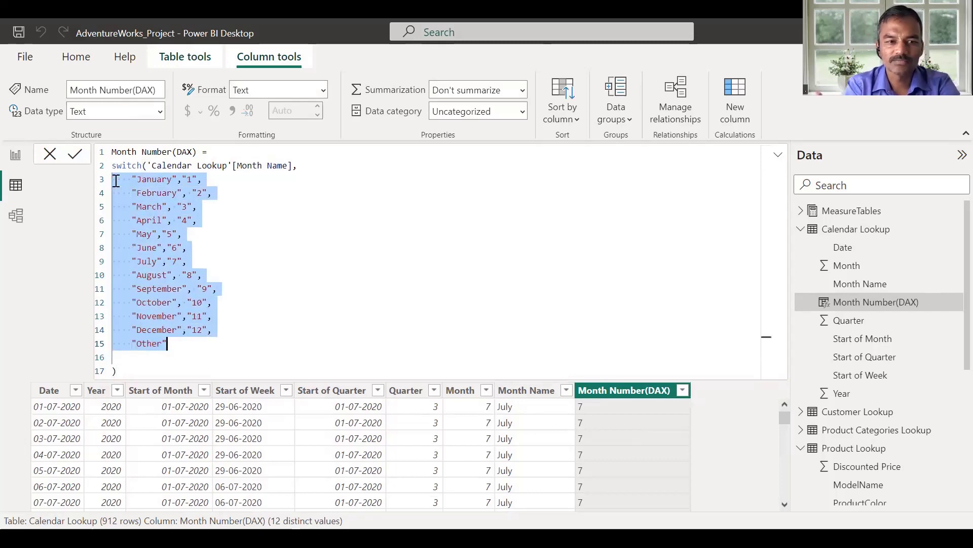
left_click(212, 241)
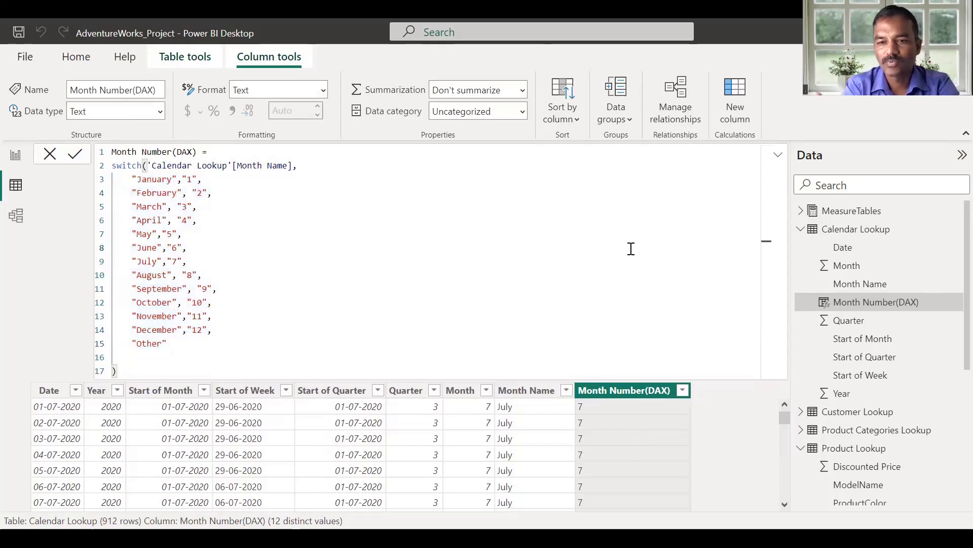
Check the distinct values of the Month Number(DAX) column in its filter list against the "Other" fallback in the formula.
left_click(371, 313)
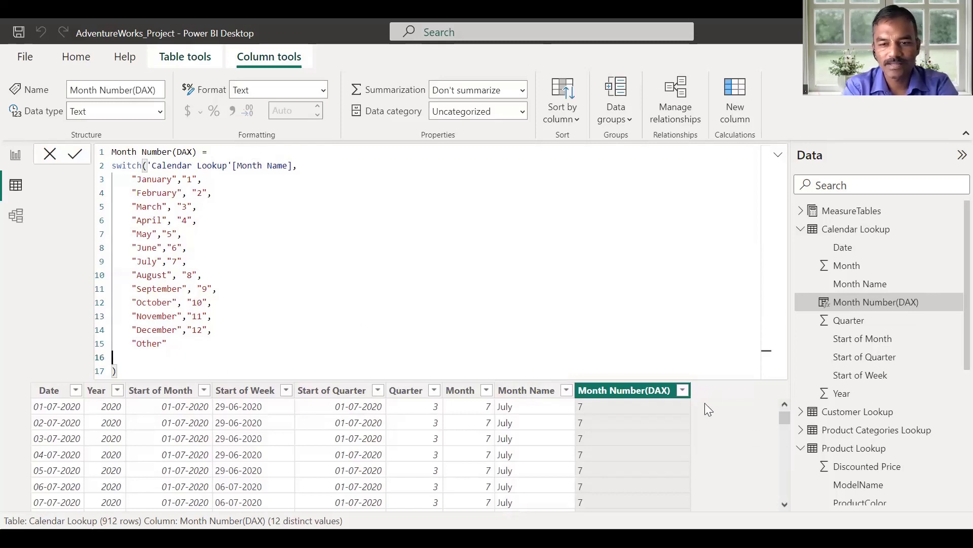
left_click(682, 391)
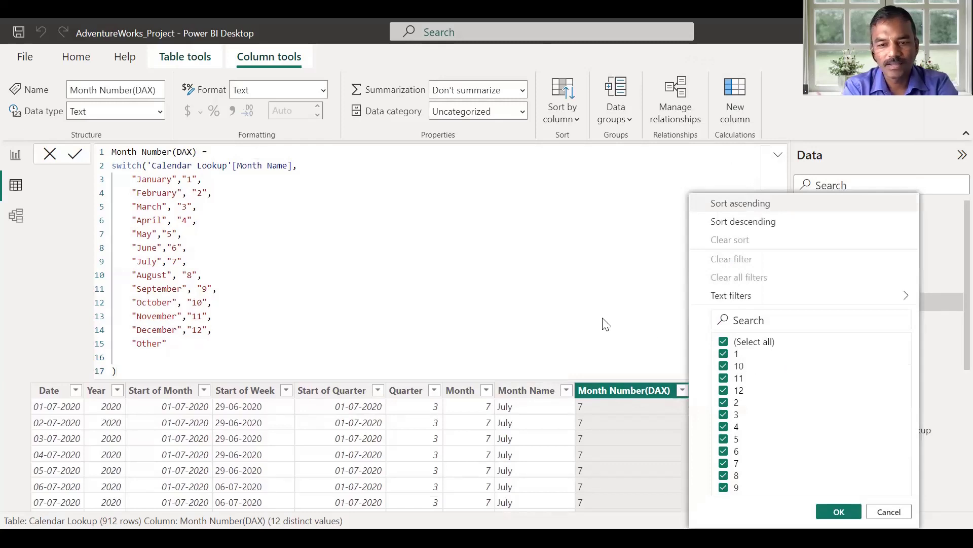
left_click(522, 297)
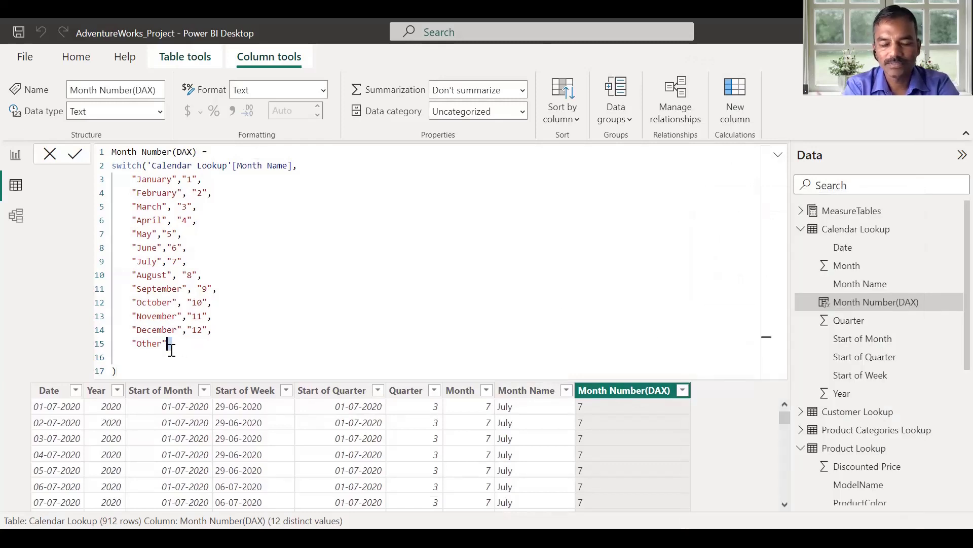
left_click(193, 346)
left_click_drag(168, 343, 136, 344)
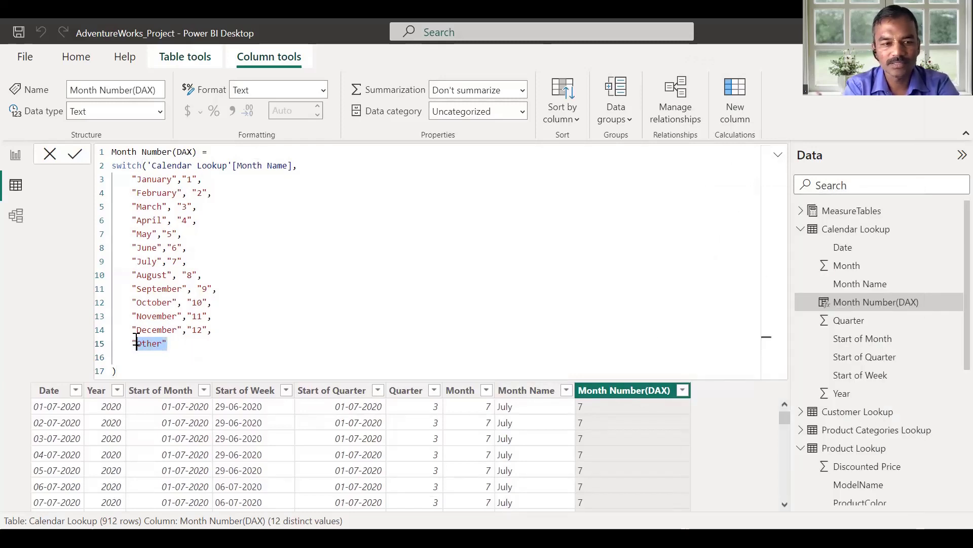
left_click(136, 338)
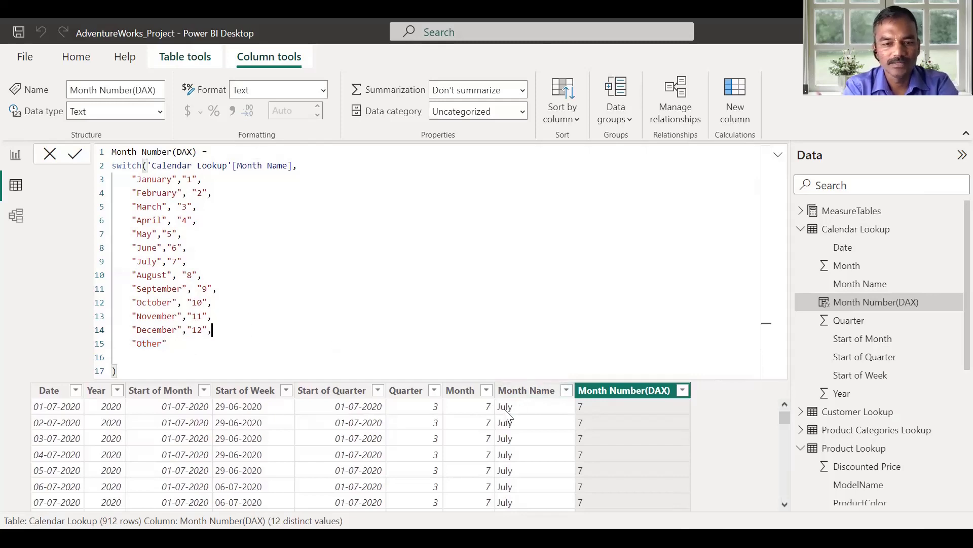
Remove the empty line between "Other" and the closing parenthesis of the SWITCH formula.
left_click(326, 238)
key("Up")
key("Up")
key("Down")
key("Down")
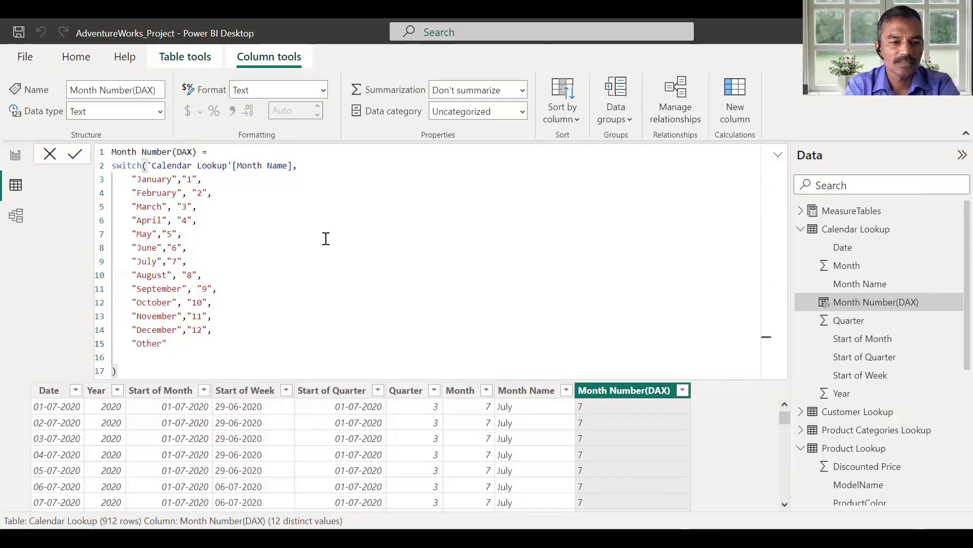
key("Delete")
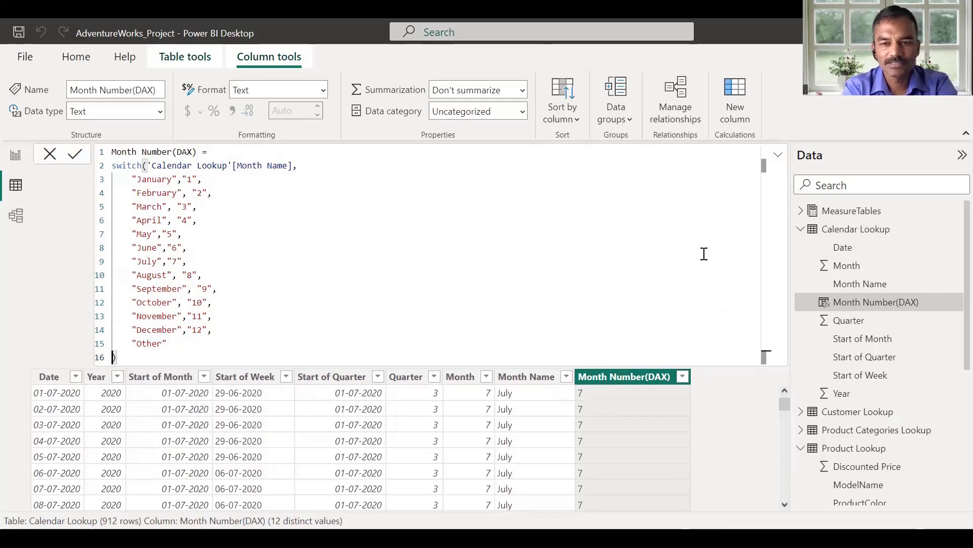
Collapse the Calendar Lookup fields and the formula editor, and show the Product Lookup table.
left_click(802, 229)
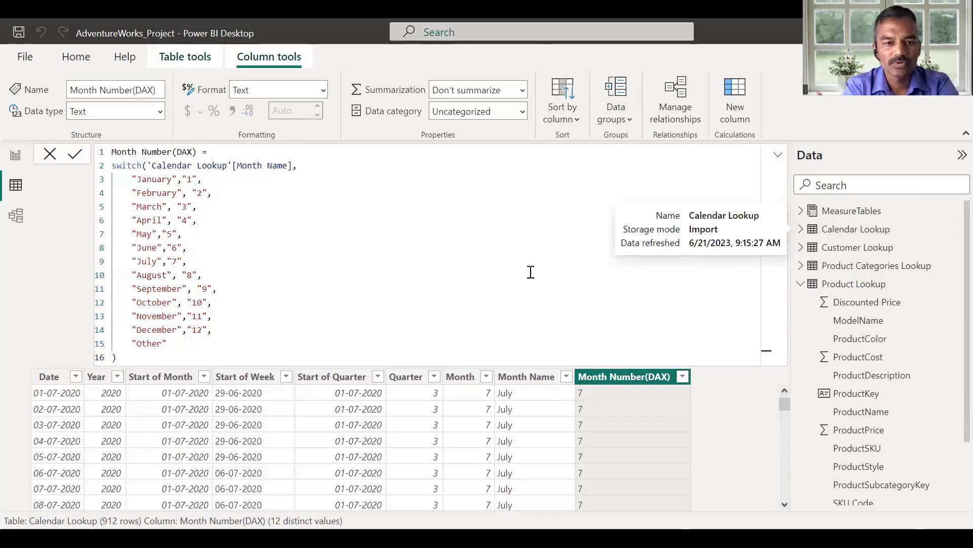
left_click(778, 154)
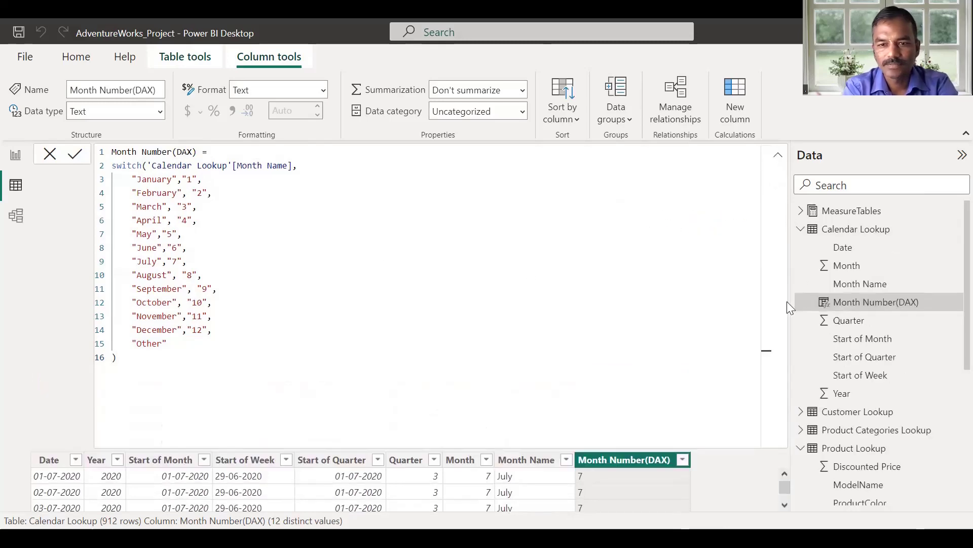
left_click(778, 155)
left_click(861, 284)
left_click(857, 285)
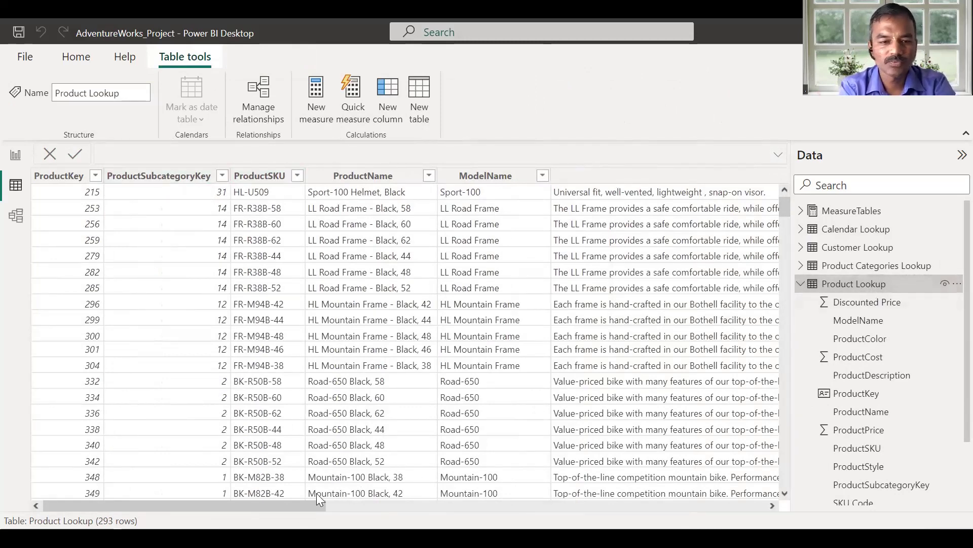
Add a calculated column named Price Range to the Product Lookup table and start a second formula line.
left_click_drag(320, 507, 338, 507)
left_click(671, 505)
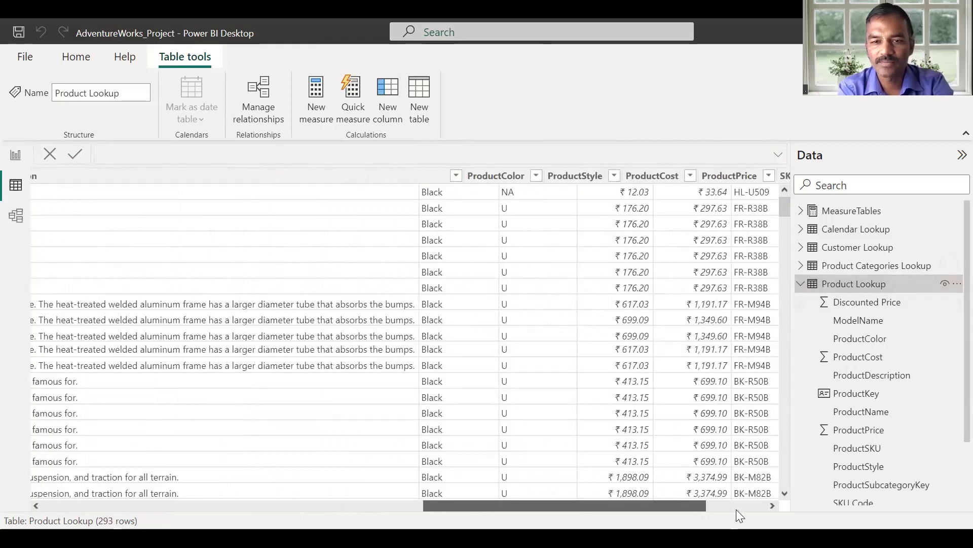
left_click(155, 507)
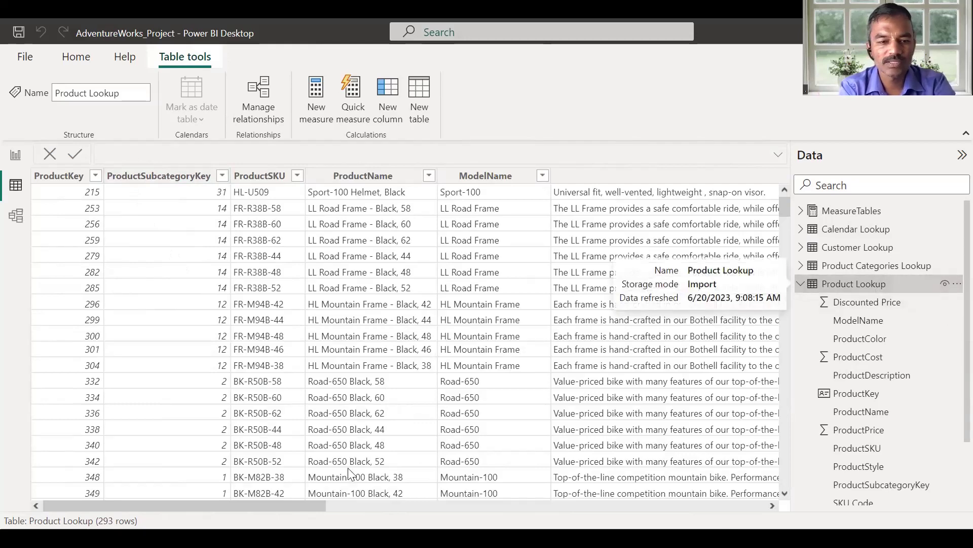
scroll(292, 505, "right", 3)
scroll(497, 168, "right", 5)
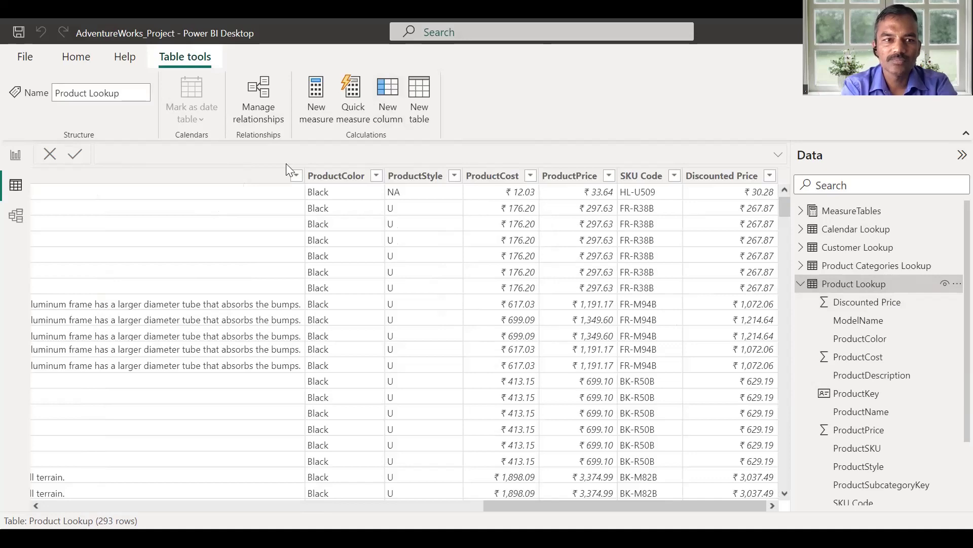
left_click(226, 178)
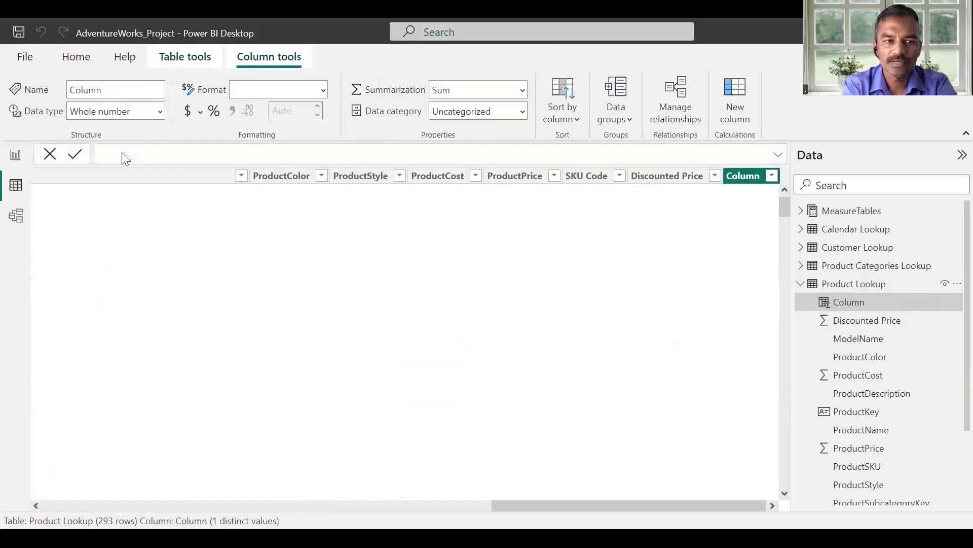
type("Price Range =")
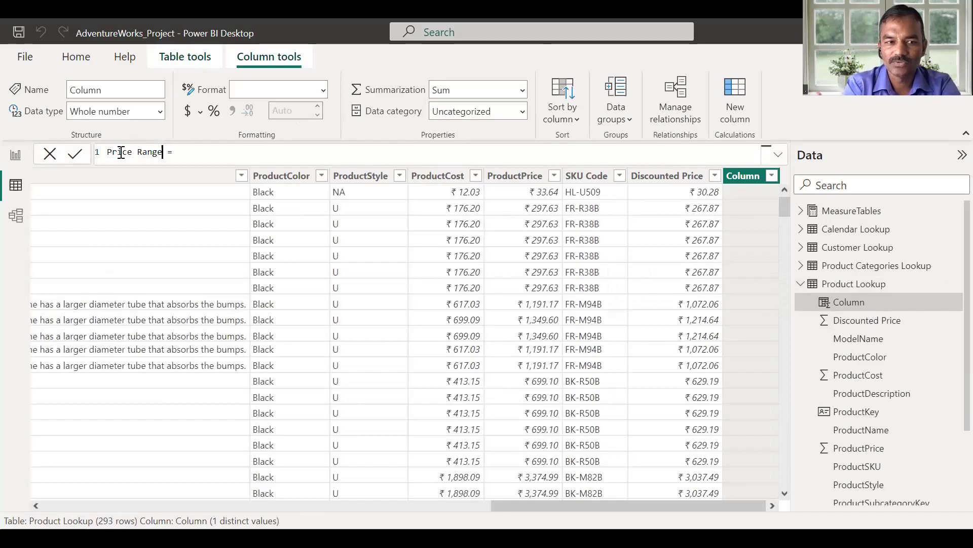
key("End")
key("shift+Return")
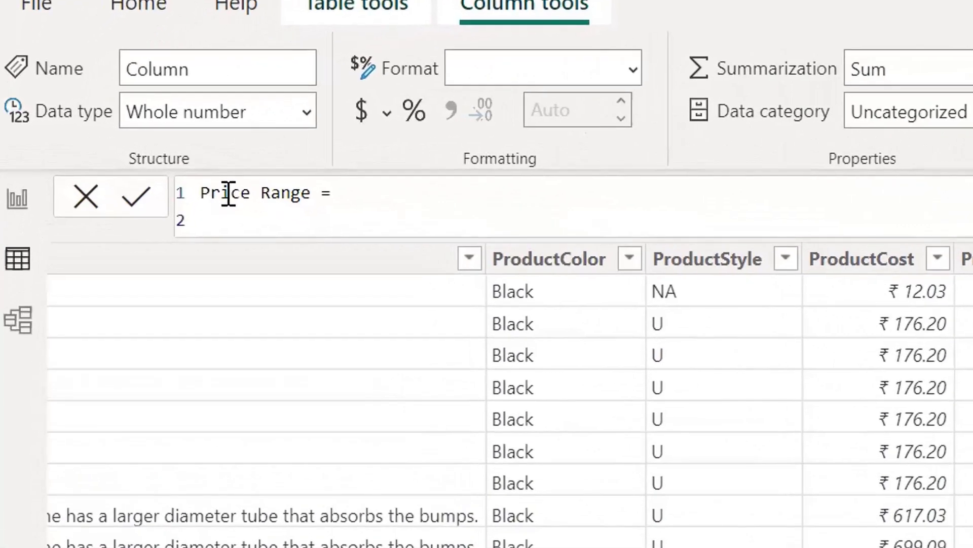
Begin the Price Range formula with a SWITCH function that evaluates 'Product Lookup'[ProductPrice], followed by a comma.
type("swt")
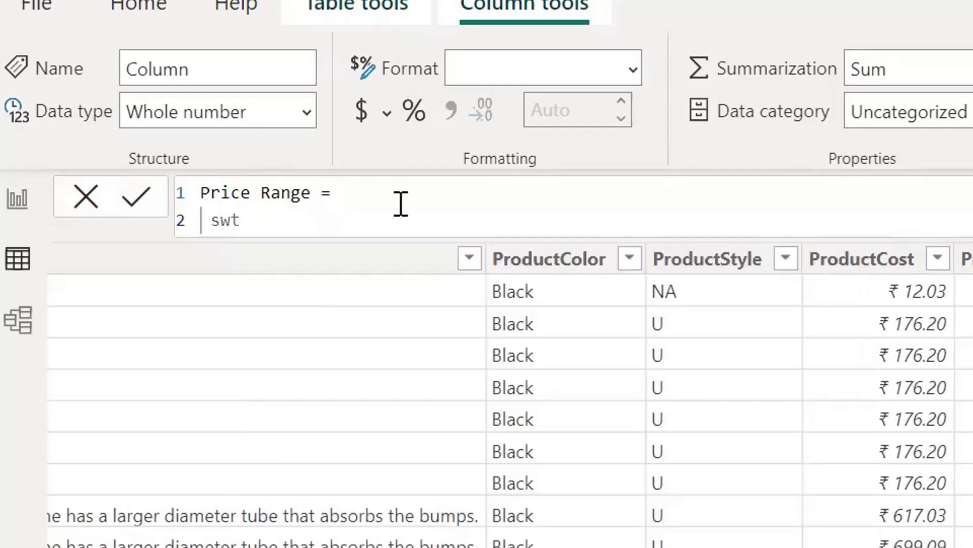
key("BackSpace")
type("it")
key("Tab")
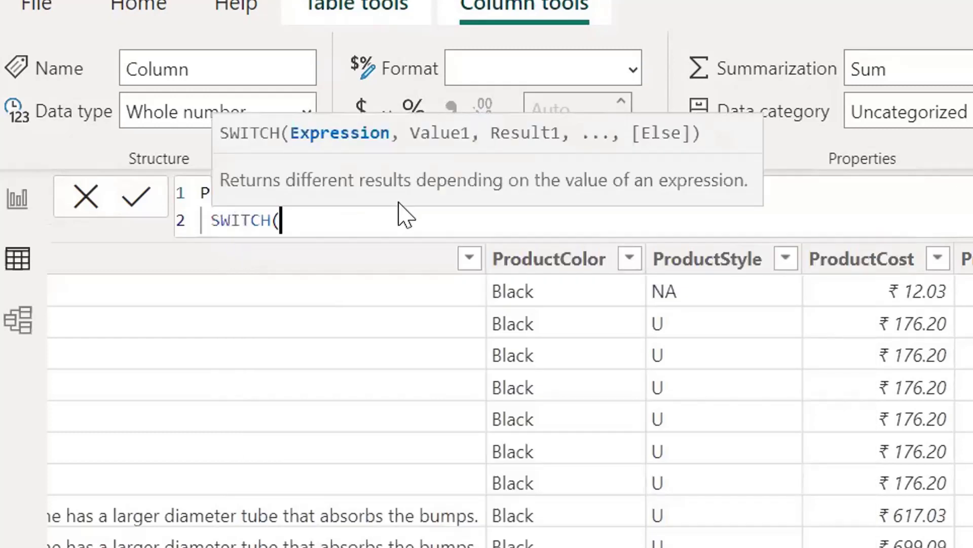
type("price")
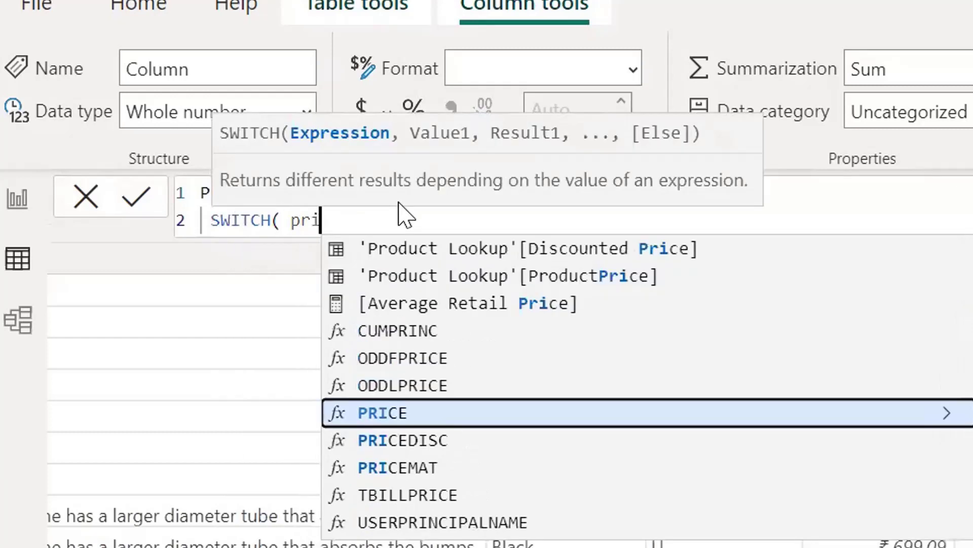
key("Up")
key("Up")
key("Up")
key("Up")
key("Up")
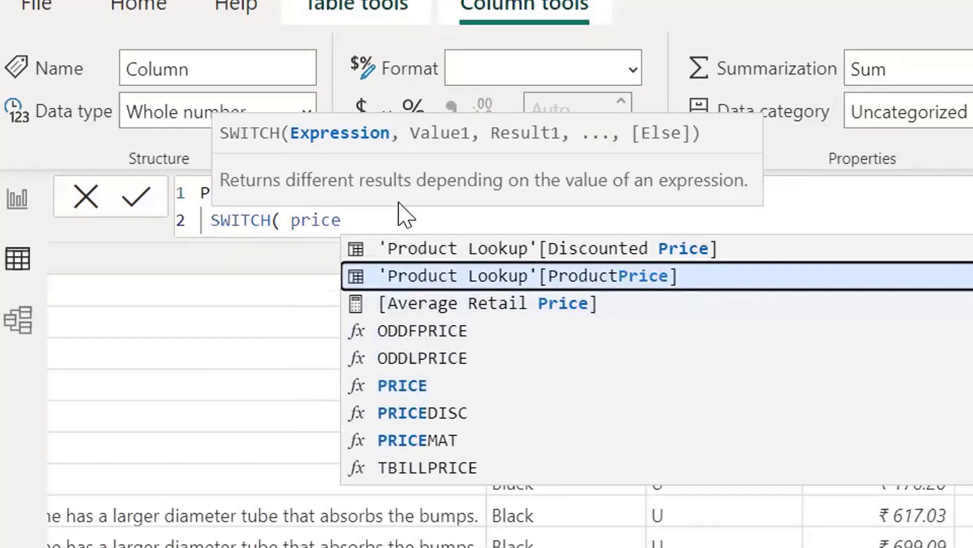
key("Tab")
key("alt")
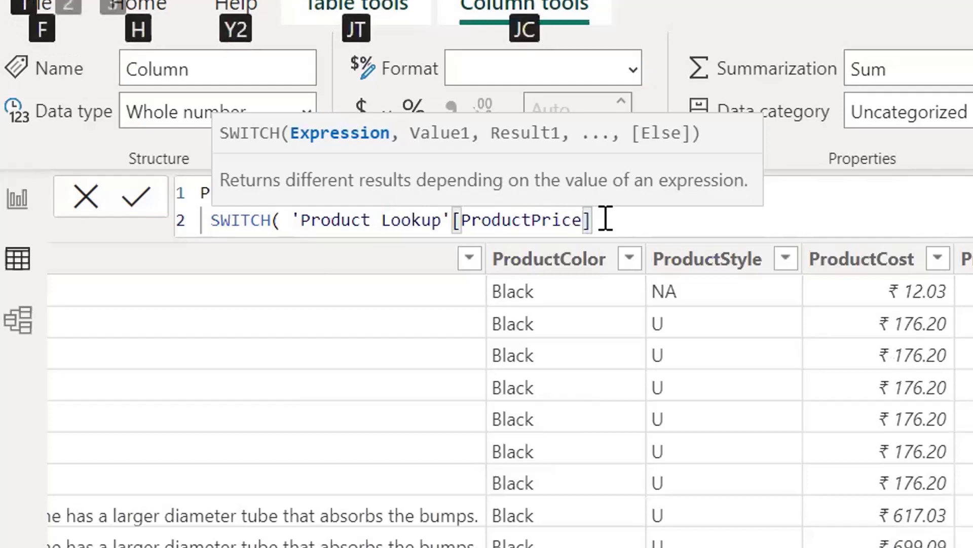
key("alt")
type(",")
Add a new line to the SWITCH formula with the condition > 500 returning "High", followed by a comma.
key("shift+Return")
key("shift+Return")
key("Up")
type(">")
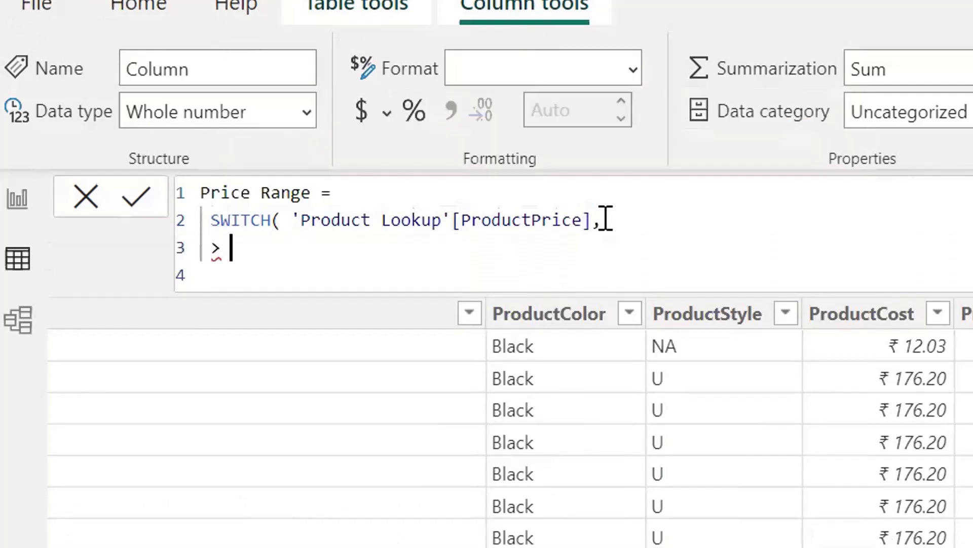
type(" 500,")
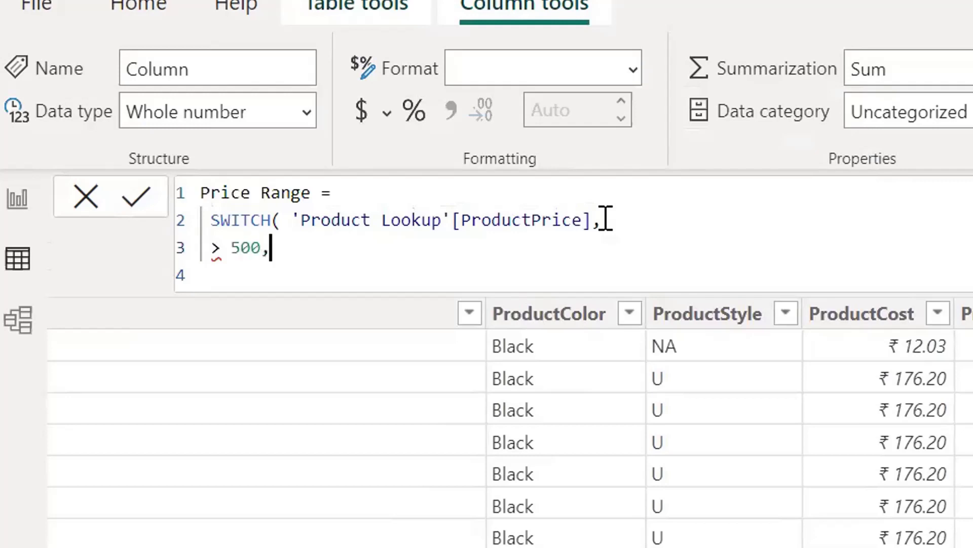
type(" \"High\"")
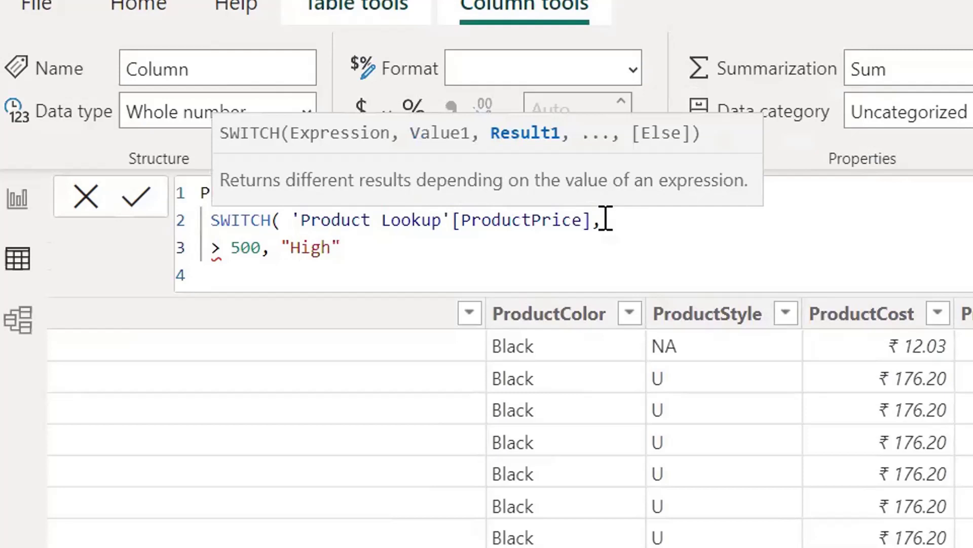
type(",  ")
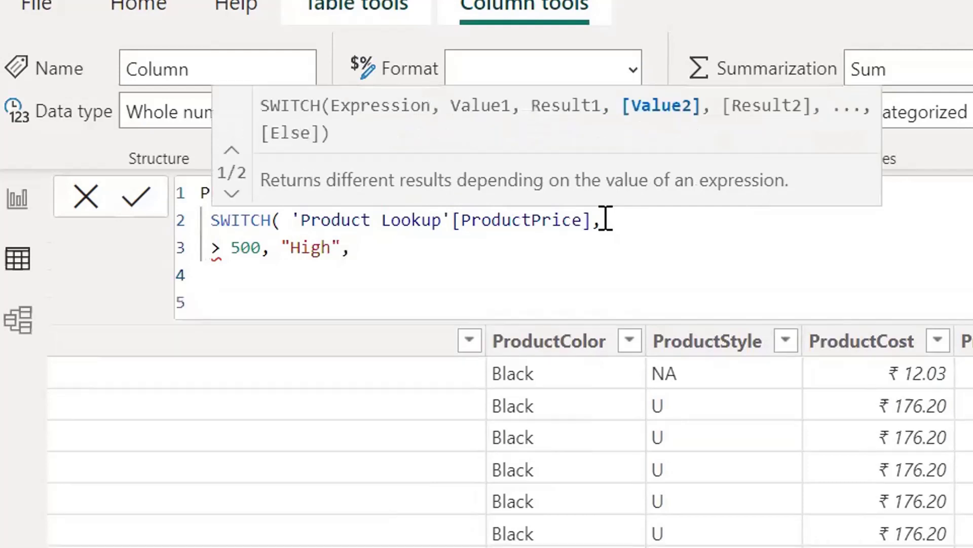
Add a second condition > 100 returning "mid-Range" to the SWITCH formula, followed by a comma.
type(">100")
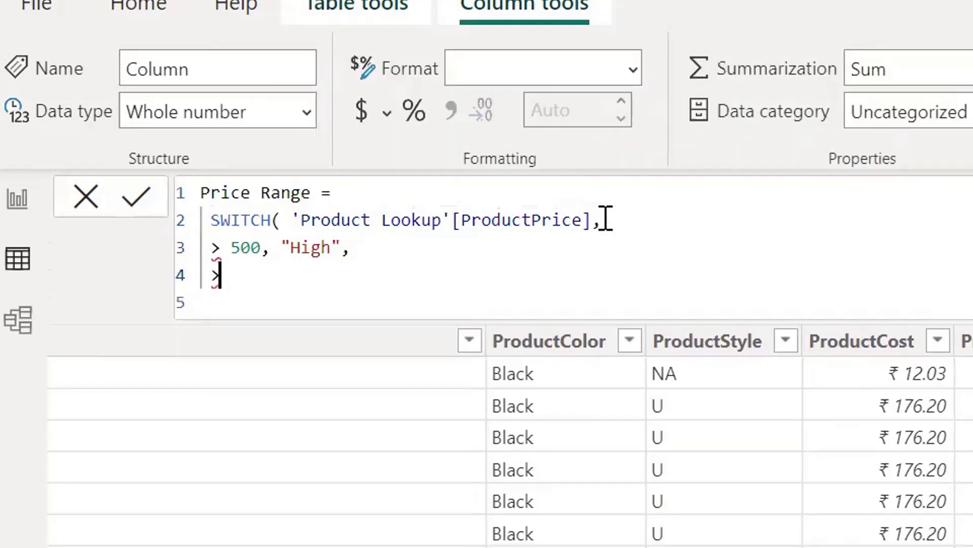
key("Left")
key("Left")
key("Left")
key("Right")
key("Right")
key("Right")
type(", \"mid-")
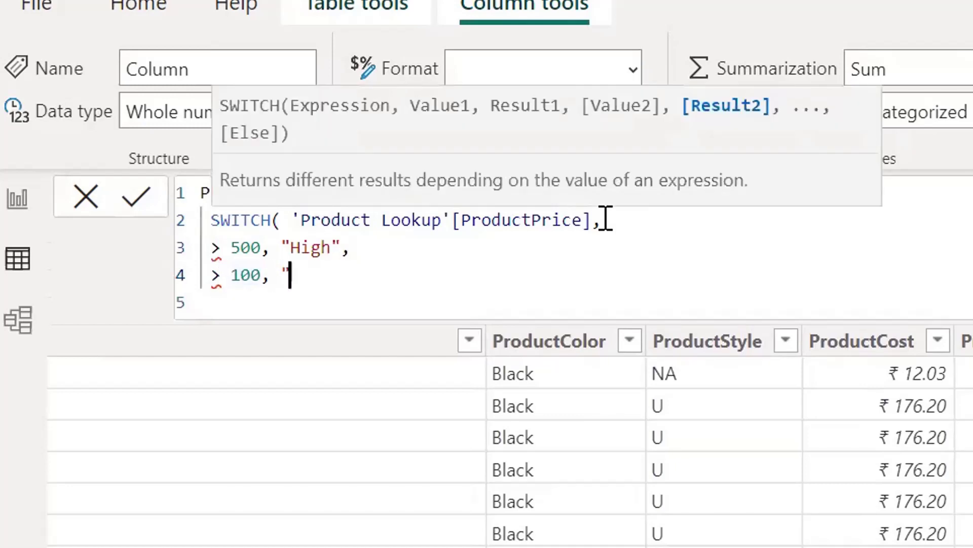
type("Rang")
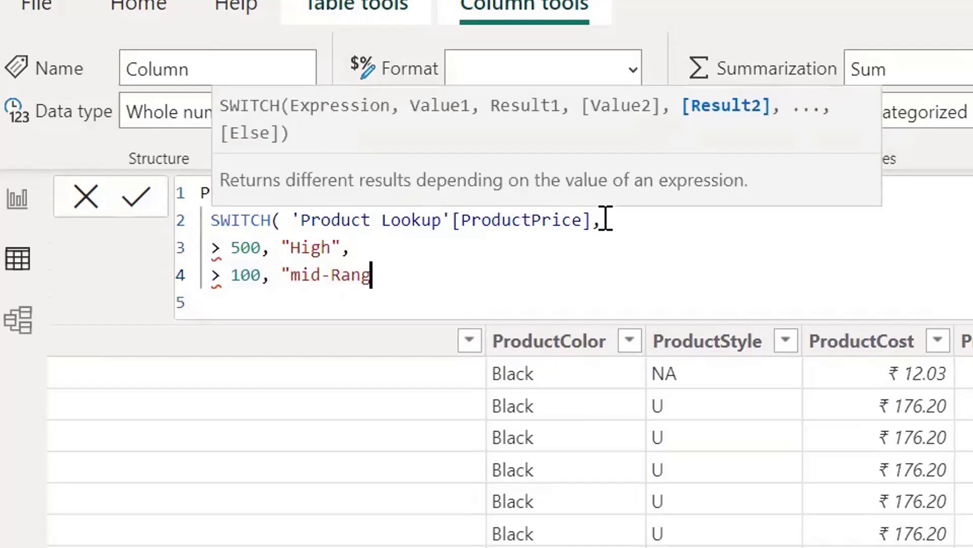
type("\"\",")
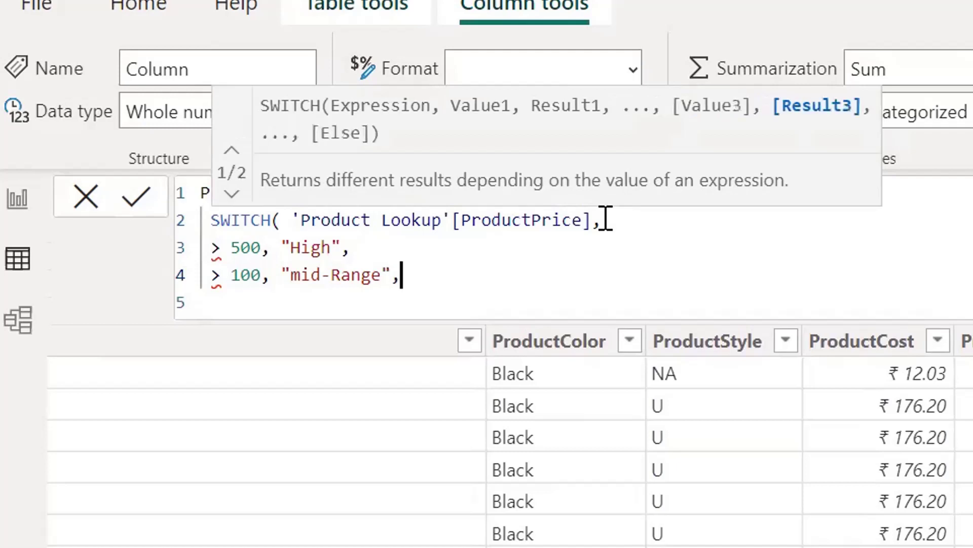
Add "Low" as the fallback result on its own line and close the SWITCH function with a parenthesis.
key("Return")
type("\"Low\"")
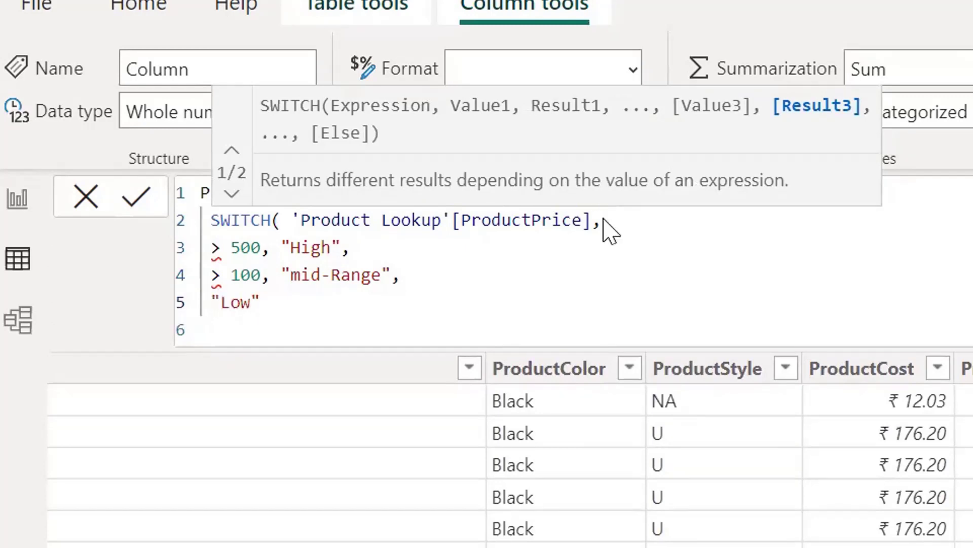
key("Escape")
type(")")
Try to commit the Price Range formula with the bare > 500 and > 100 conditions.
key("Up")
key("Up")
key("Up")
key("Up")
key("Down")
key("Left")
key("Down")
key("Up")
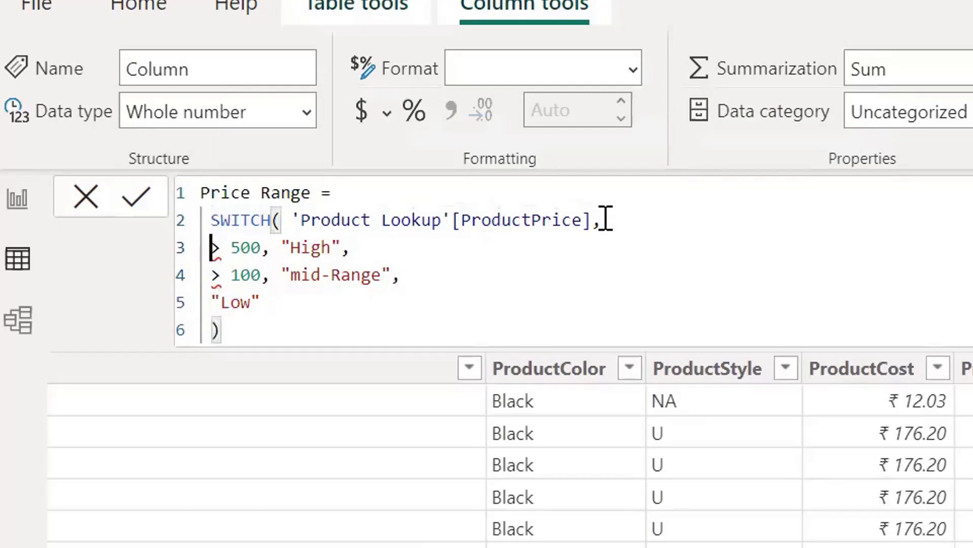
key("Down")
key("Down")
key("Right")
key("Up")
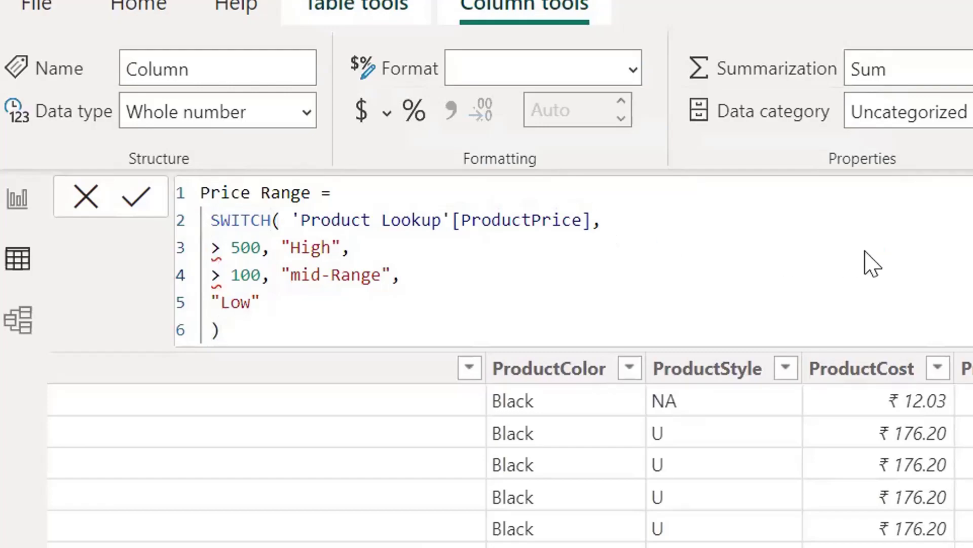
key("Return")
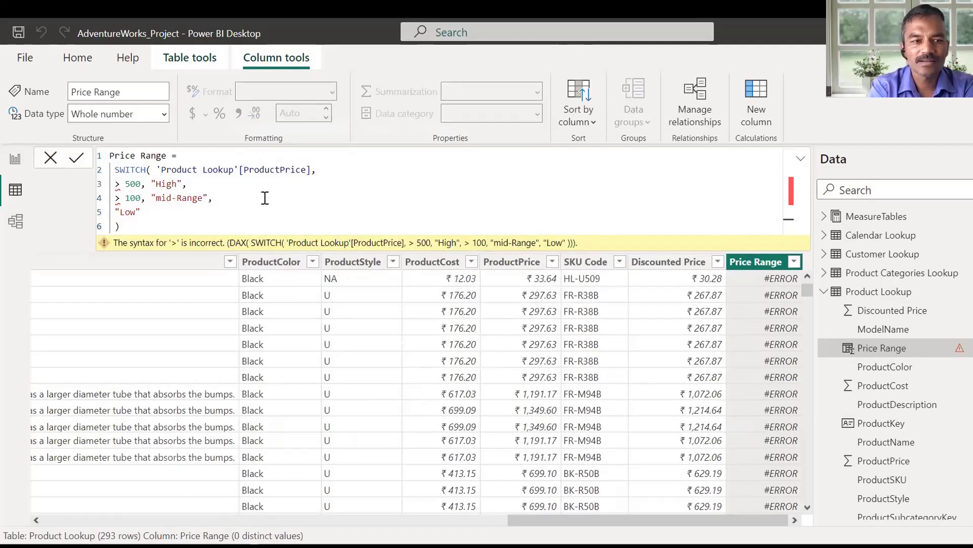
Move the ProductPrice reference onto its own line and insert TRUE(), as the expression of the SWITCH function.
left_click(116, 185)
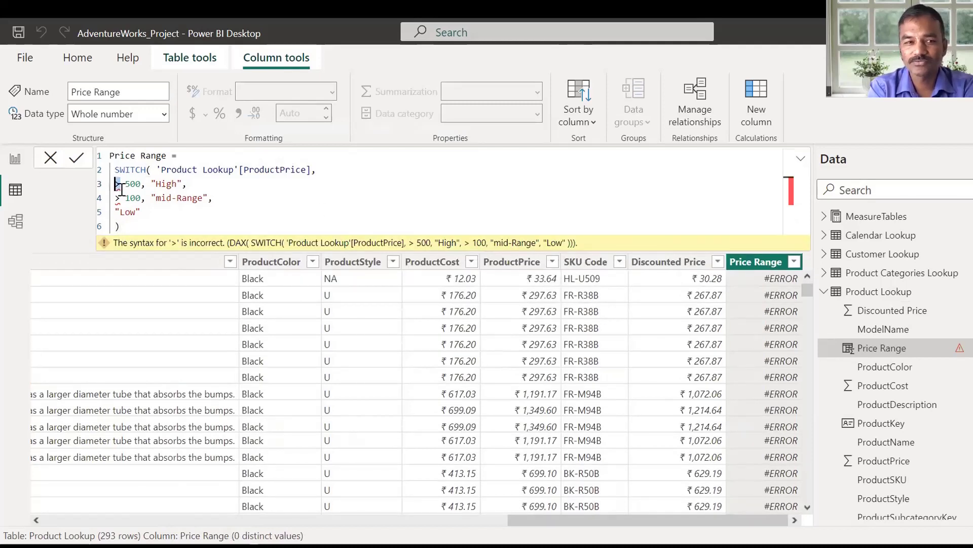
key("Up")
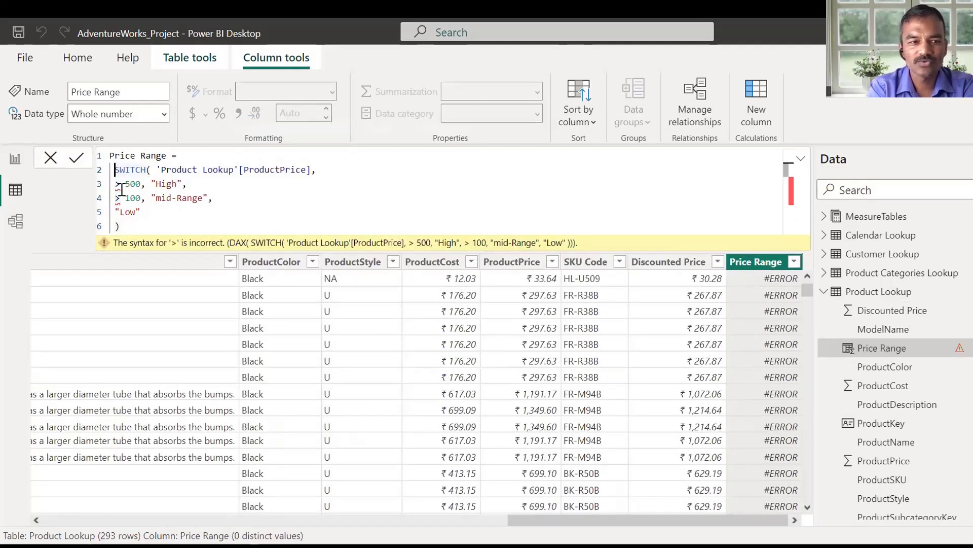
key("Right")
key("Right")
key("Right")
key("Right")
key("Right")
key("Right")
key("Right")
key("shift+Return")
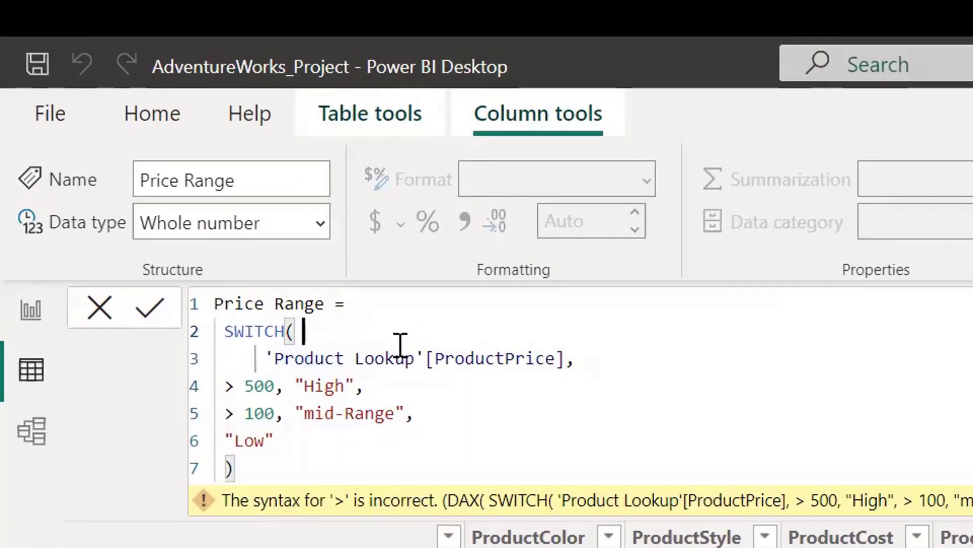
type("TRUE()")
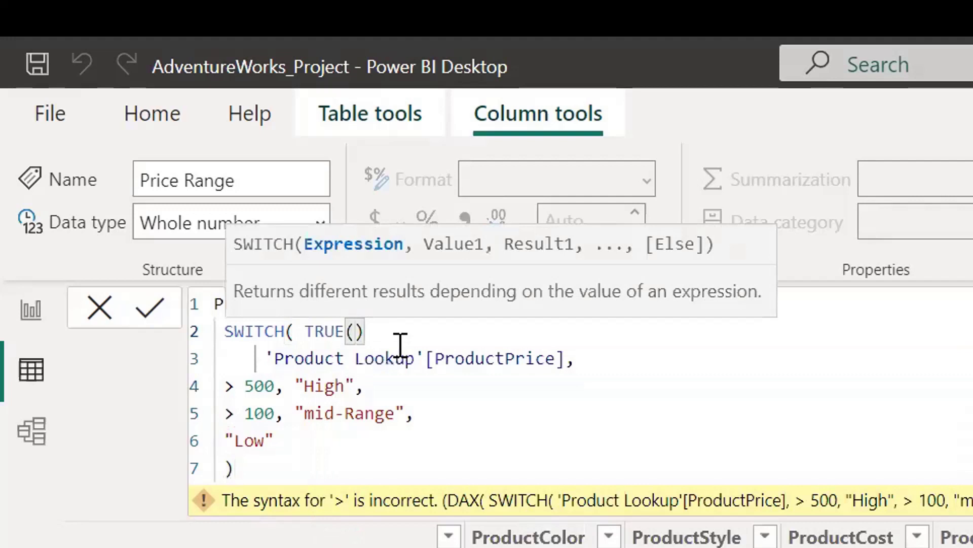
type(",")
Remove the comma after the ProductPrice reference and join it with the > 500, "High" line into one condition.
key("Down")
key("End")
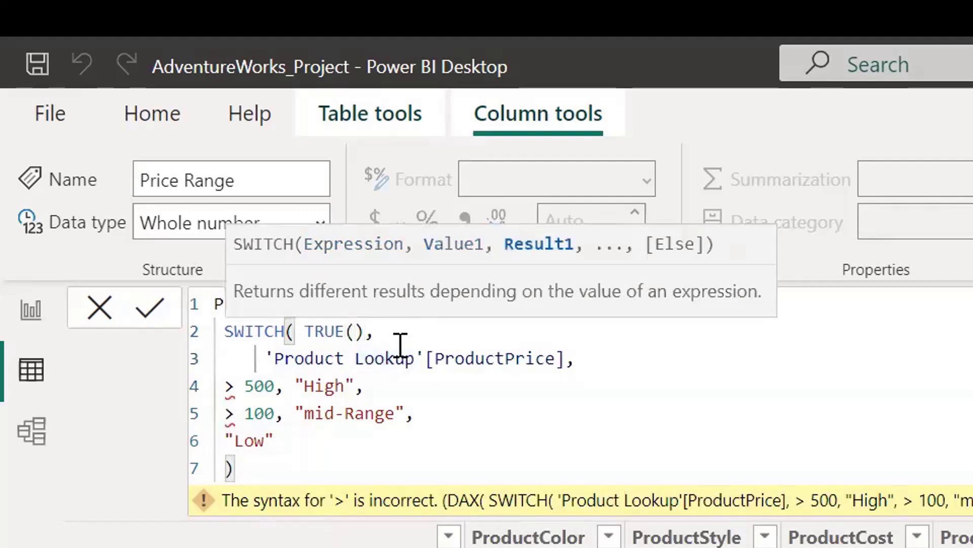
key("BackSpace")
key("Delete")
key("Right")
key("Right")
key("Right")
key("Right")
key("Right")
key("Down")
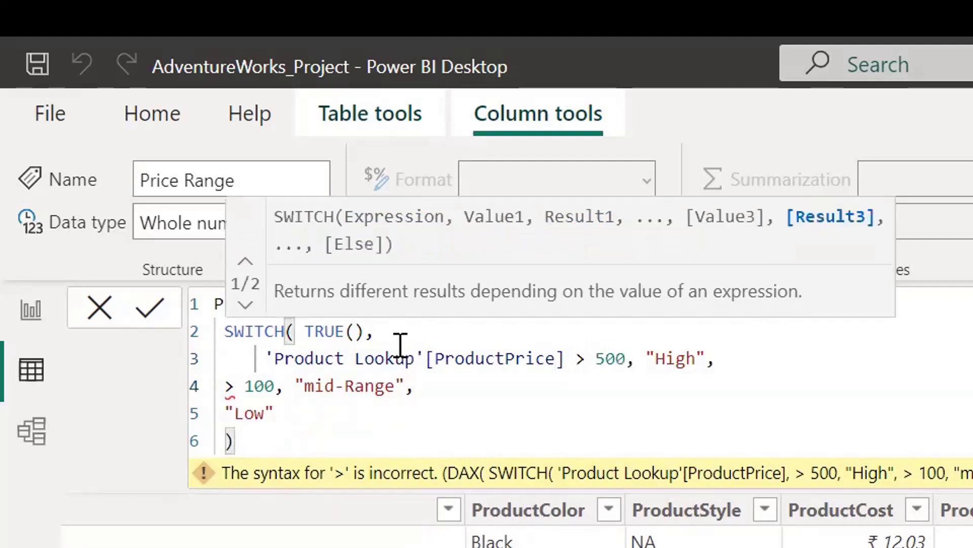
Insert 'Product Lookup'[ProductPrice] in front of > 100 in the "mid-Range" condition.
key("Escape")
left_click(228, 385)
type("pr")
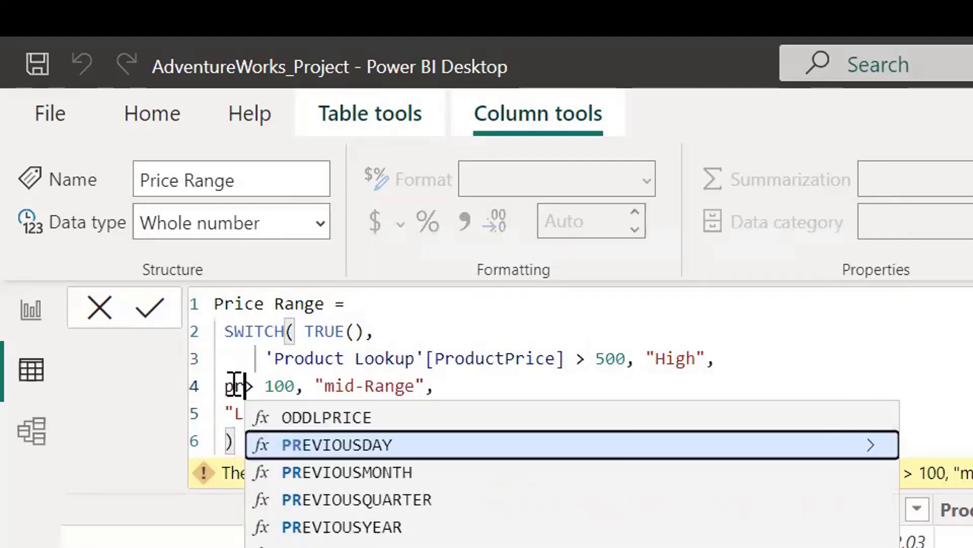
type("odu")
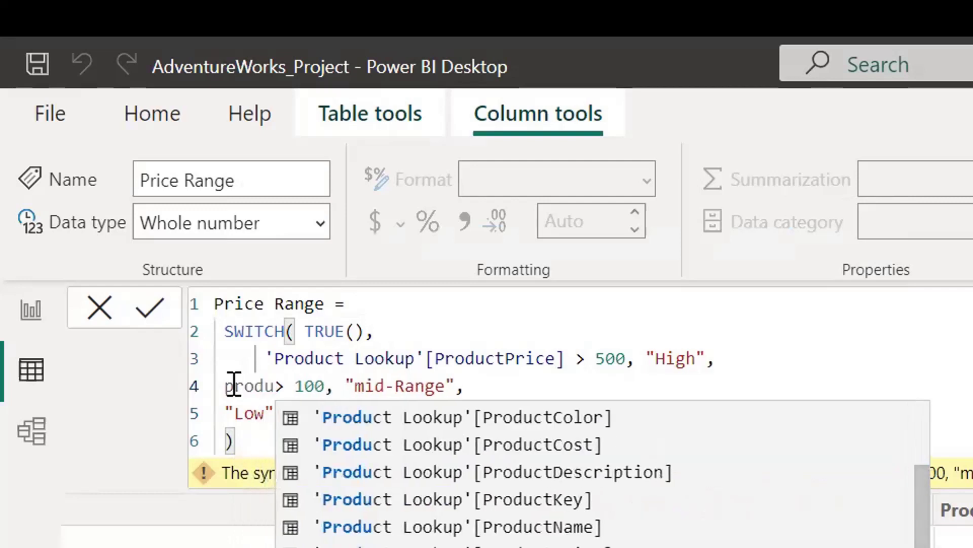
key("Tab")
Indent both ProductPrice conditions to the same depth and add a space before the > sign of the > 100 condition.
key("Left")
key("Left")
key("Home")
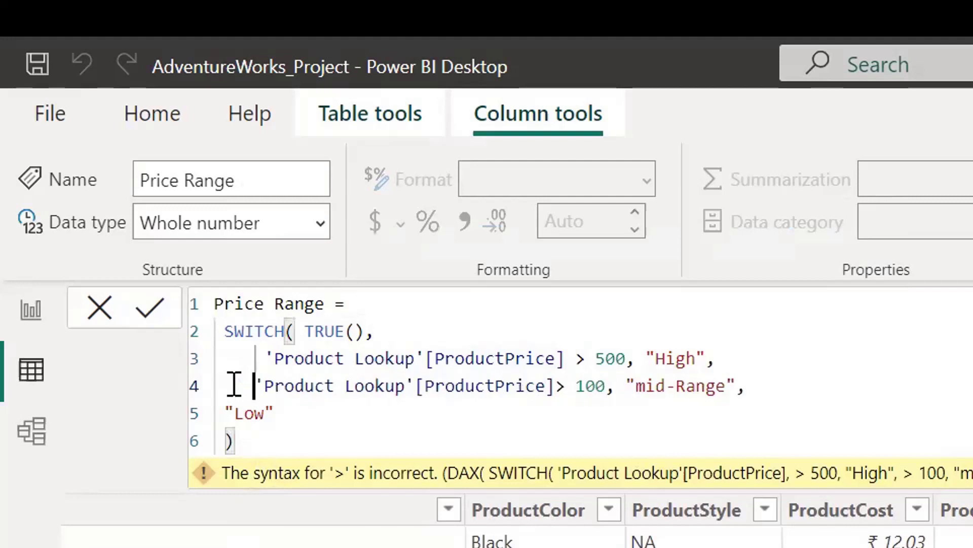
key("Up")
key("Home")
key("Down")
key("Right")
key("Right")
key("Right")
key("Right")
key("Right")
key("Right")
key("Right")
key("Right")
key("Right")
key("Right")
key("Right")
key("Right")
key("Right")
key("Right")
key("Right")
key("Right")
key("Right")
key("Right")
key("Right")
key("Right")
key("Right")
key("Right")
key("Right")
key("Right")
key("Right")
key("Right")
key("Right")
key("Right")
key("Right")
key("Right")
key("Right")
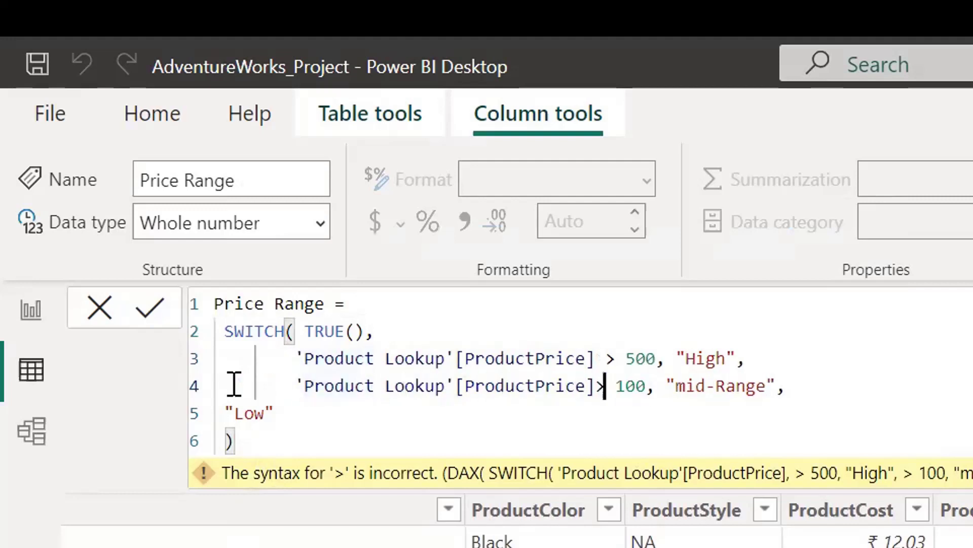
key("Left")
key("Up")
key("shift+Right")
key("Down")
key("Up")
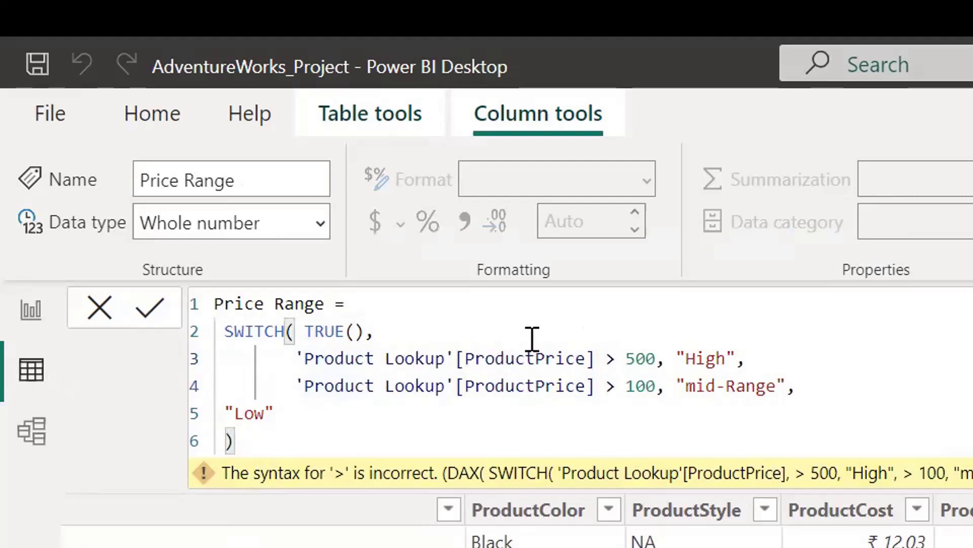
Indent the "Low" fallback line to align with the two ProductPrice conditions.
double_click(720, 357)
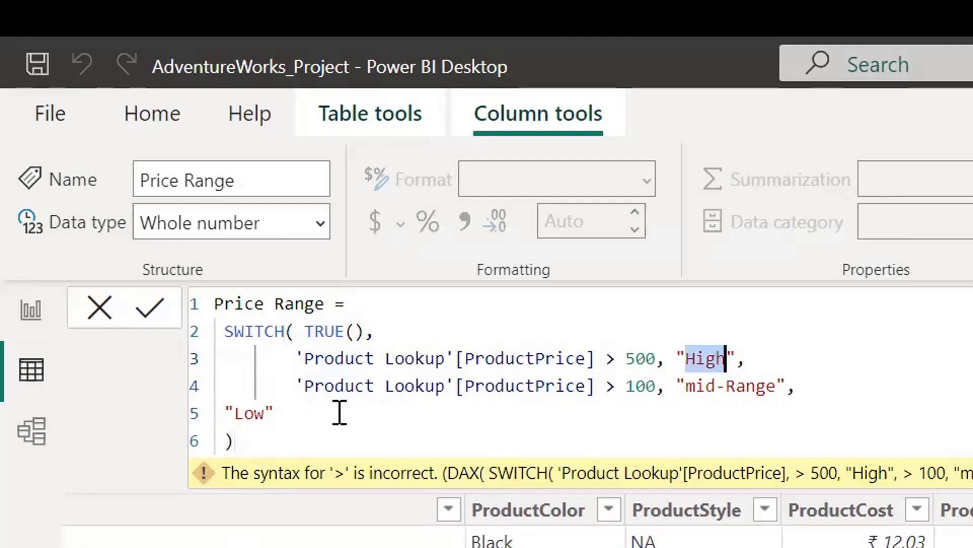
left_click(288, 412)
key("Home")
key("Tab")
key("Tab")
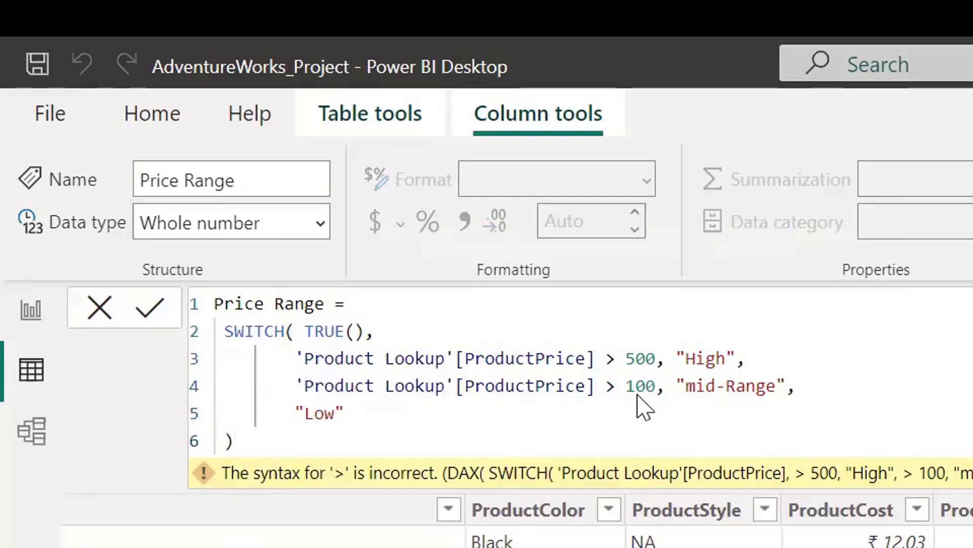
Commit the Price Range formula and check the column's list of distinct values without applying a filter.
key("Return")
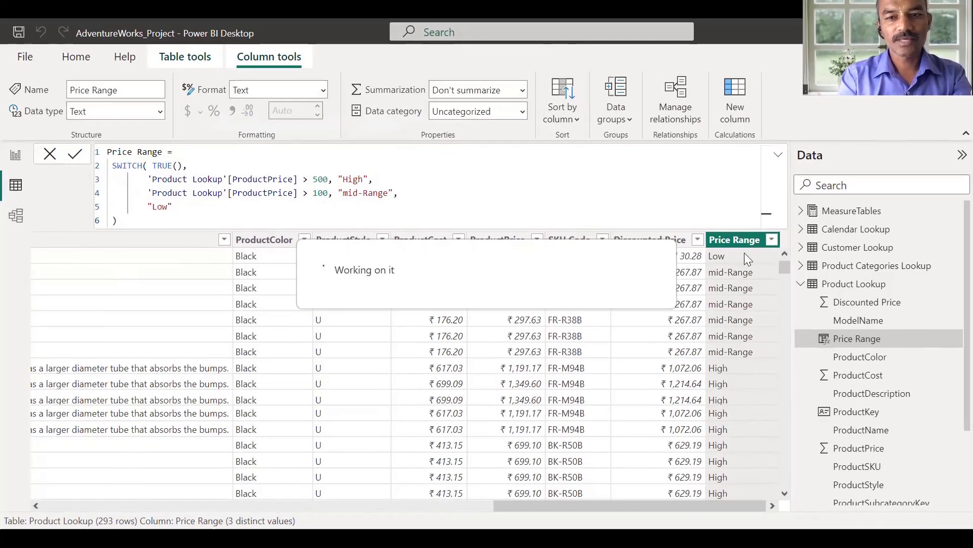
left_click(772, 240)
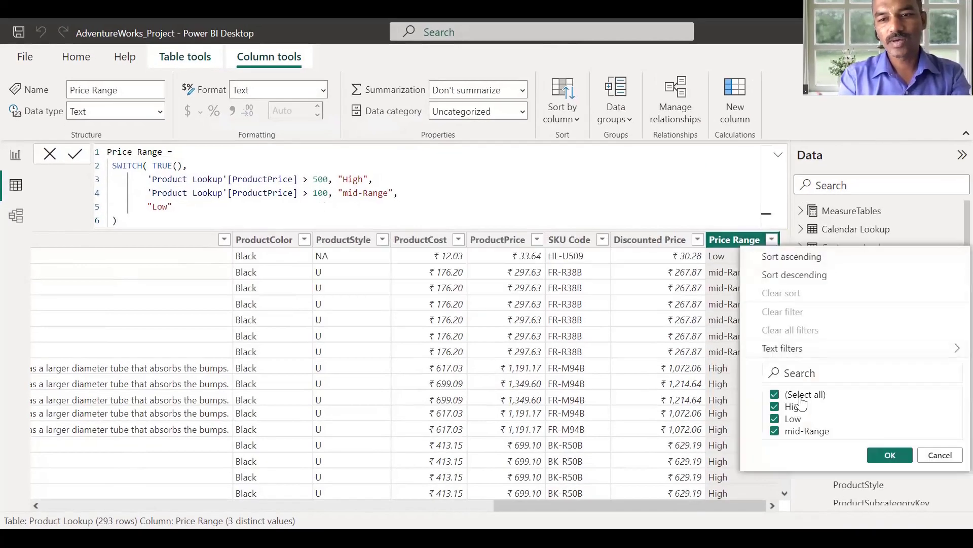
left_click(940, 455)
Examine how TRUE() works with the > 500 and > 100 comparisons in the Price Range formula.
left_click(178, 163)
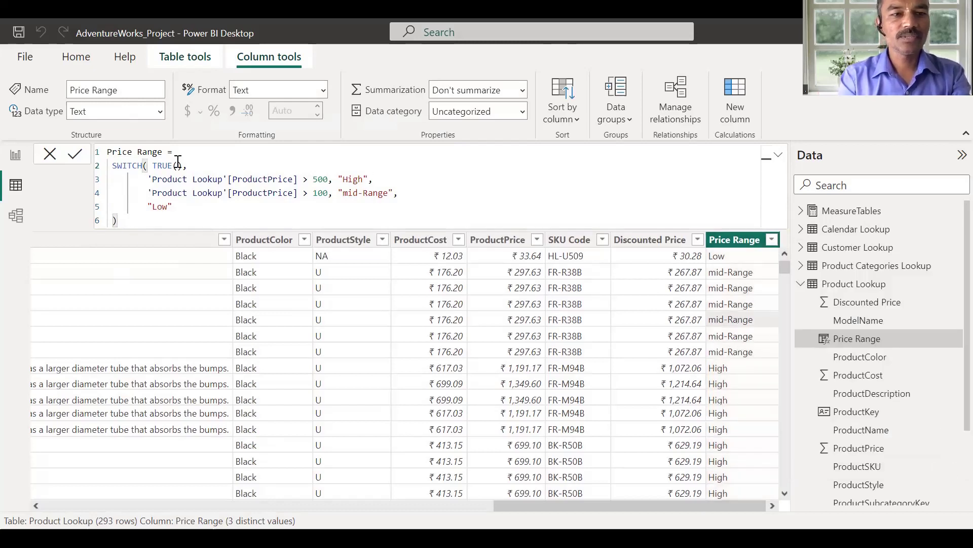
double_click(162, 165)
left_click(223, 168)
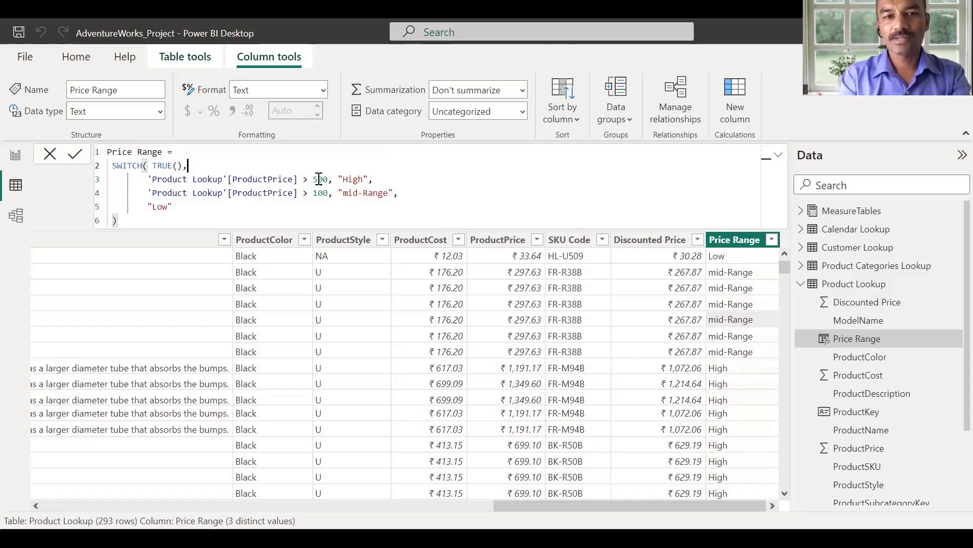
double_click(303, 193)
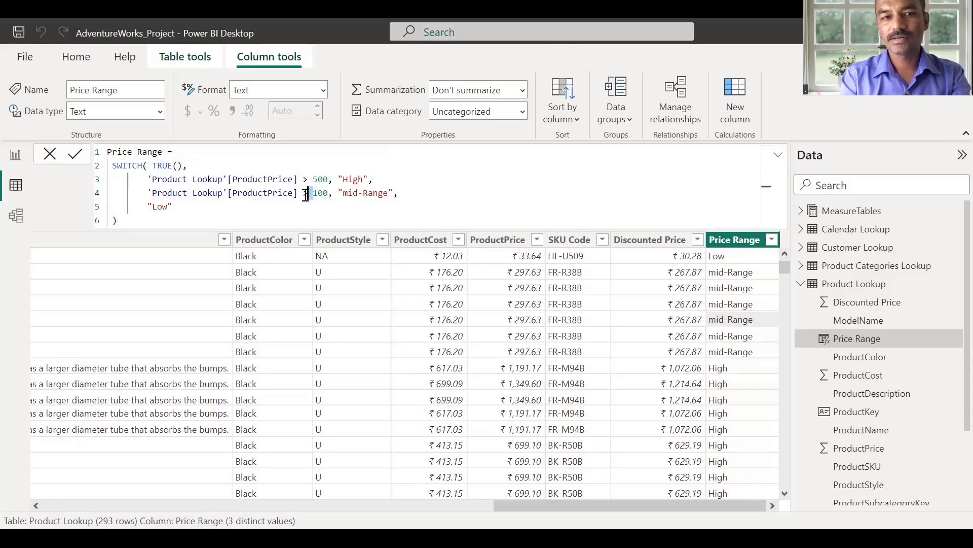
left_click(303, 193)
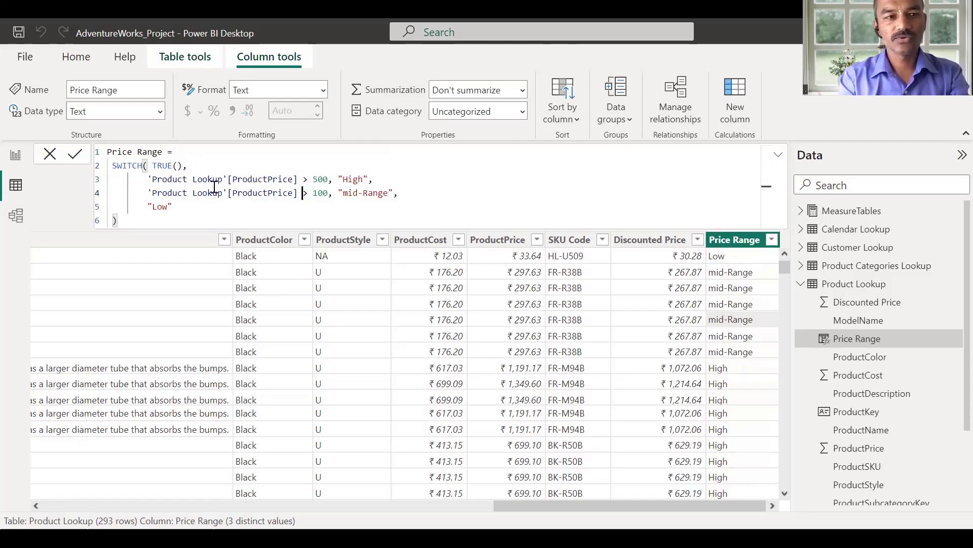
double_click(161, 166)
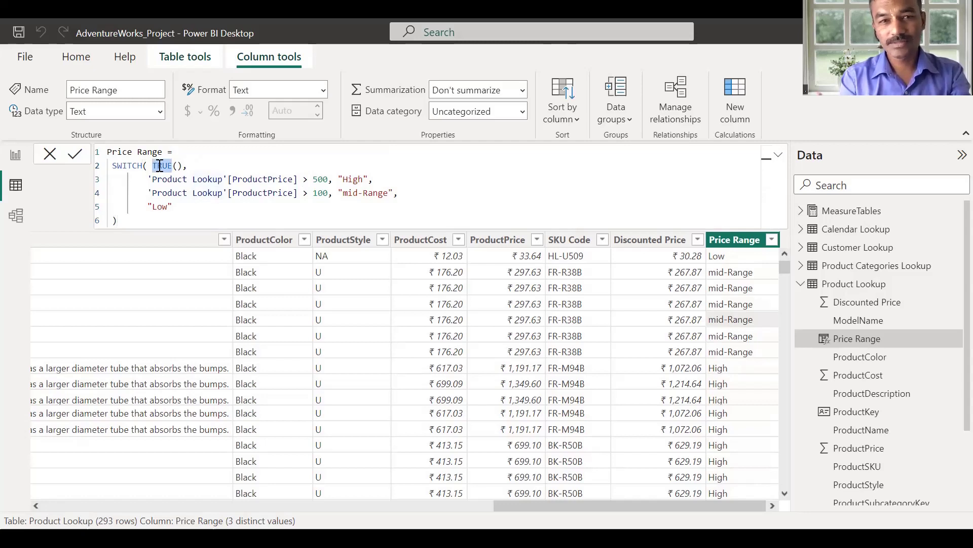
double_click(312, 180)
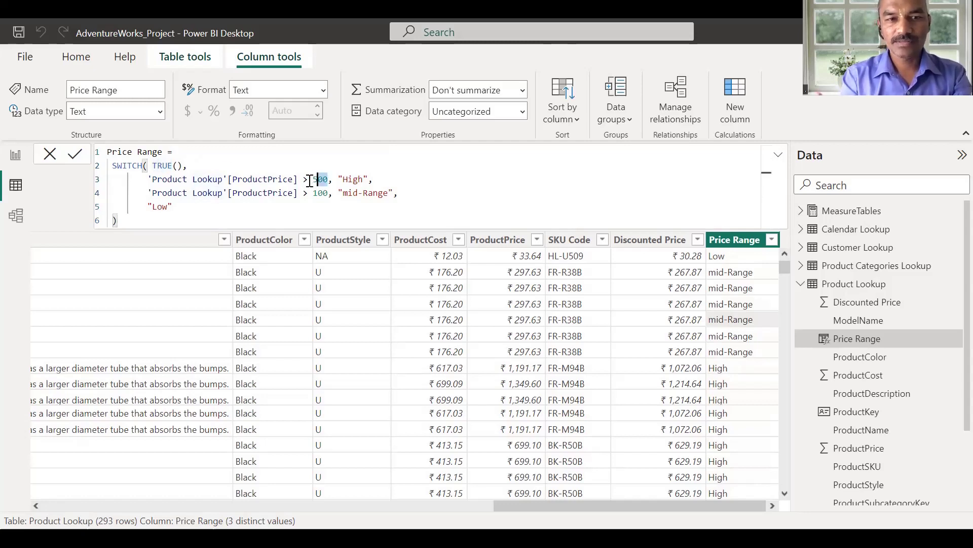
left_click(312, 184)
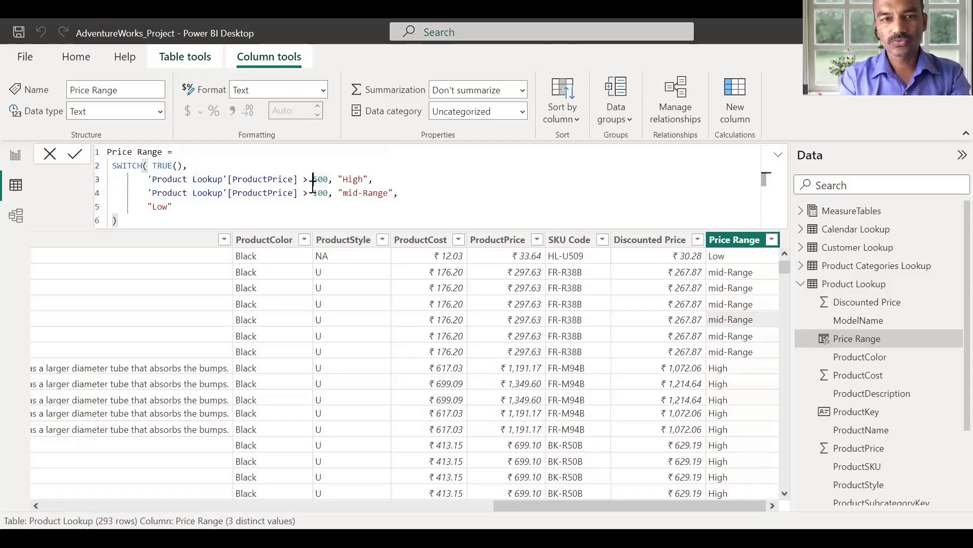